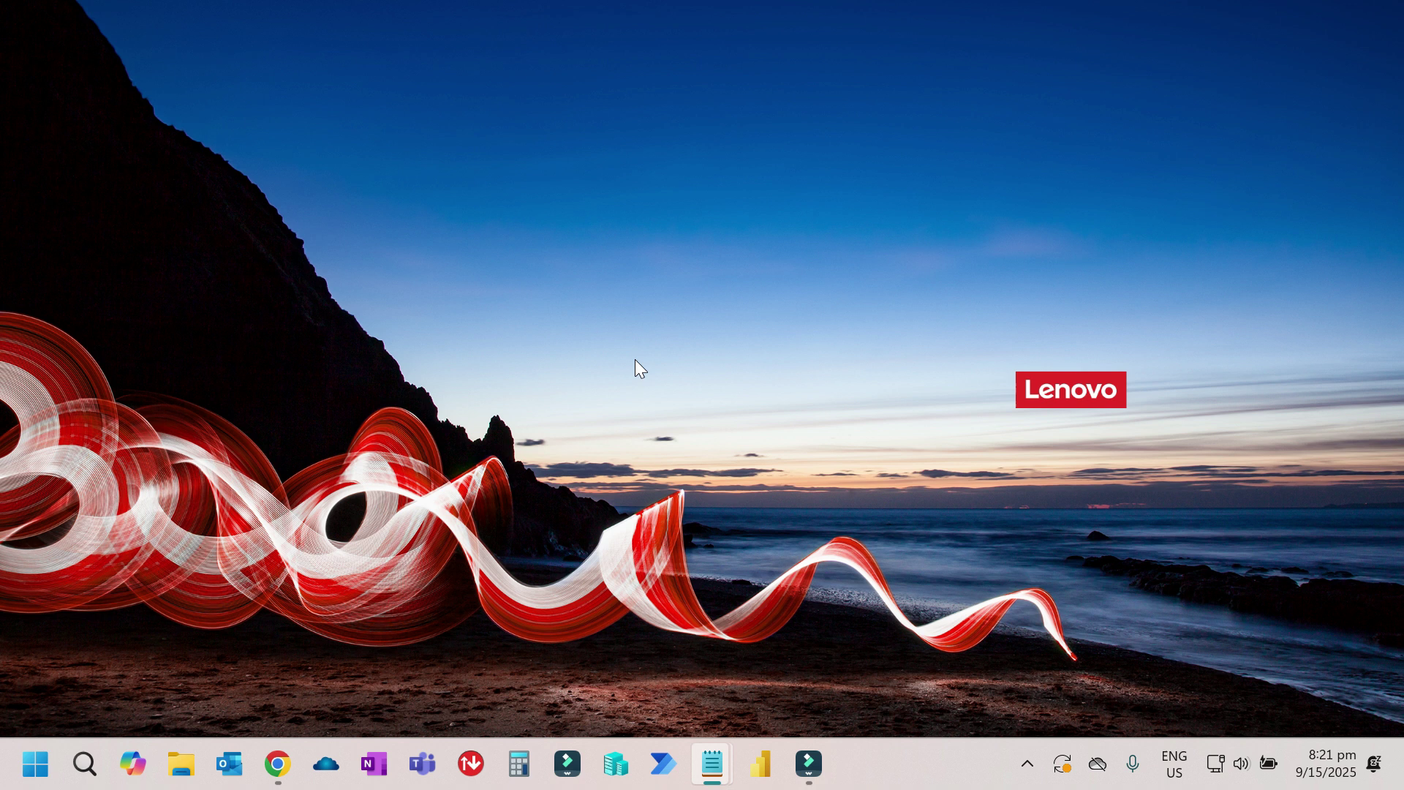
- Open Display settings from the desktop and keep displays 1 and 2 on 'Extend these displays'
right_click(606, 277)
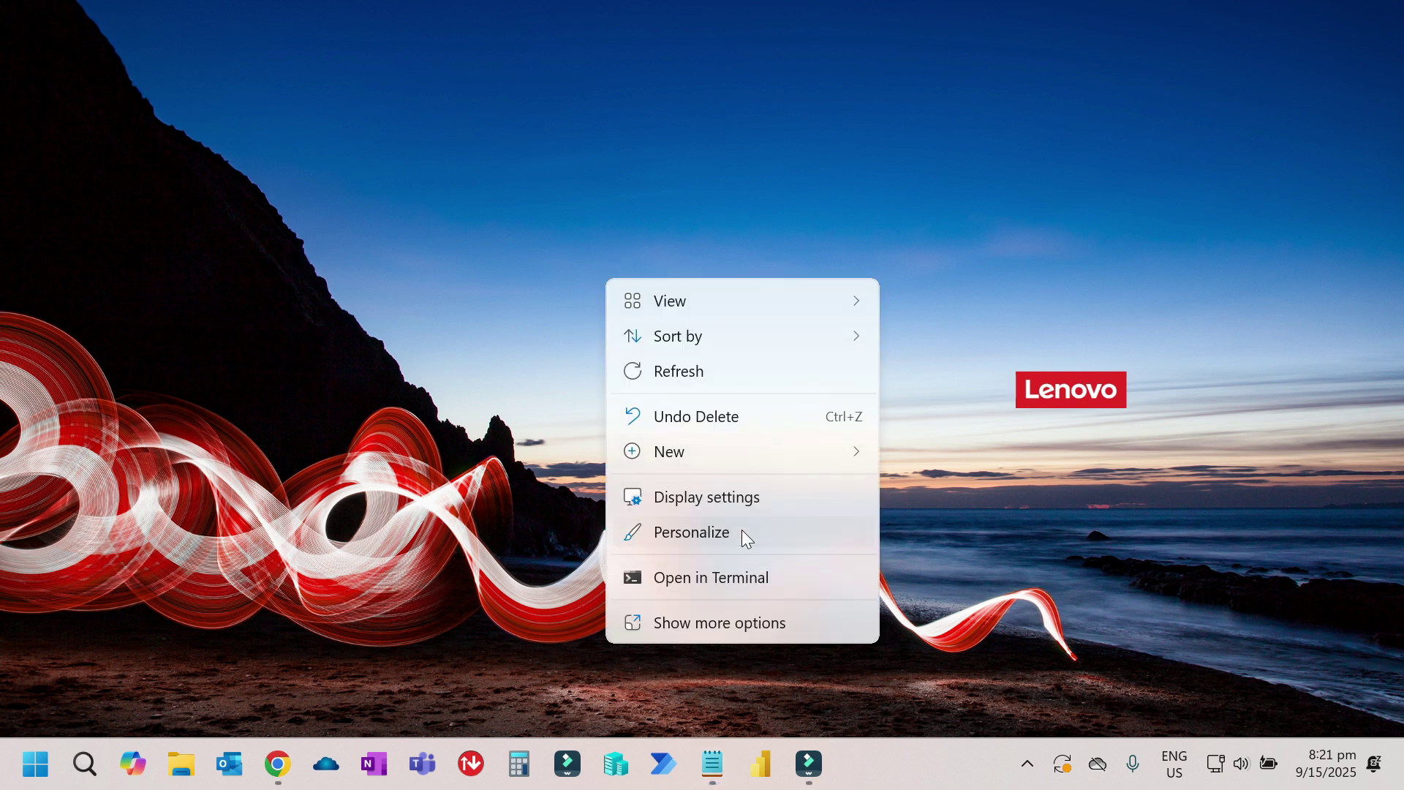
click(744, 503)
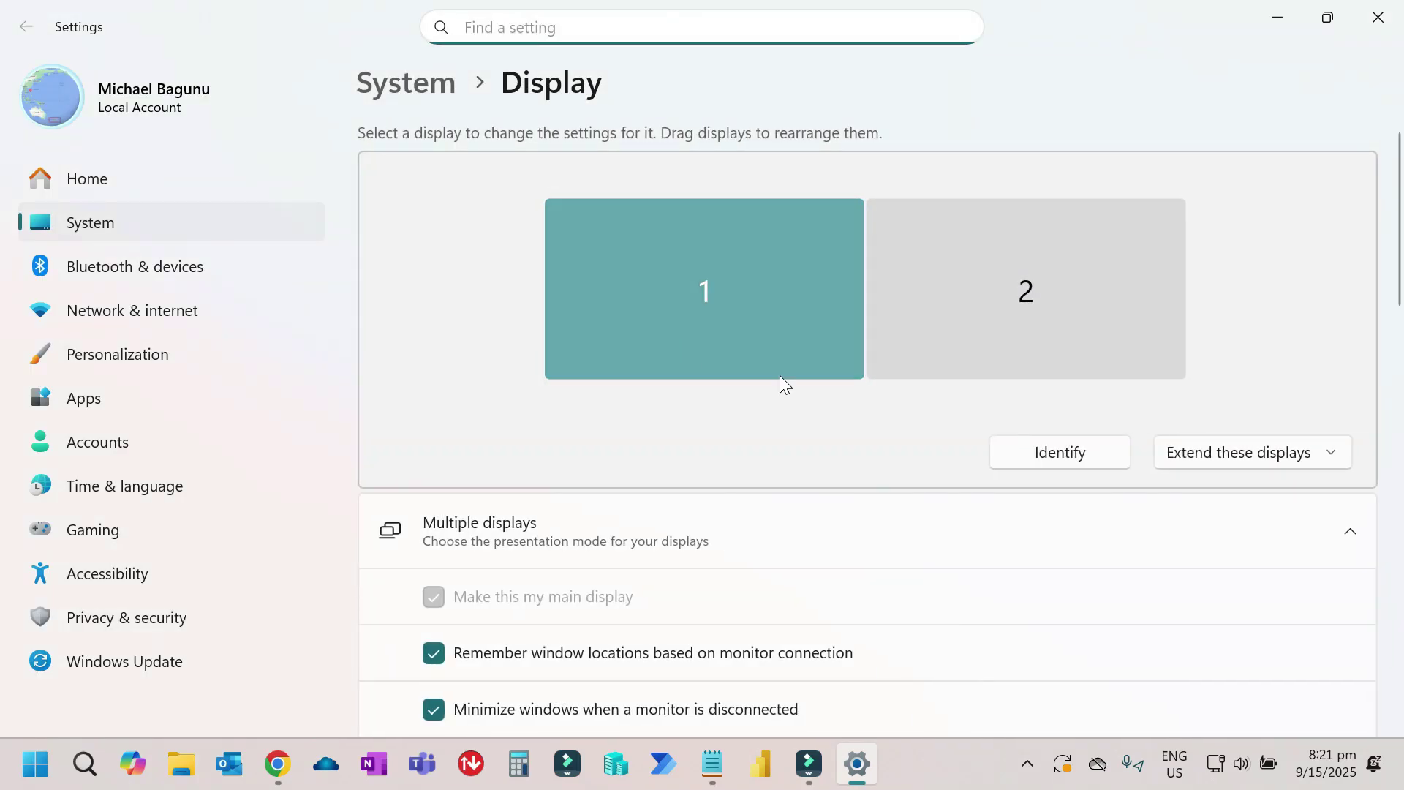
click(734, 410)
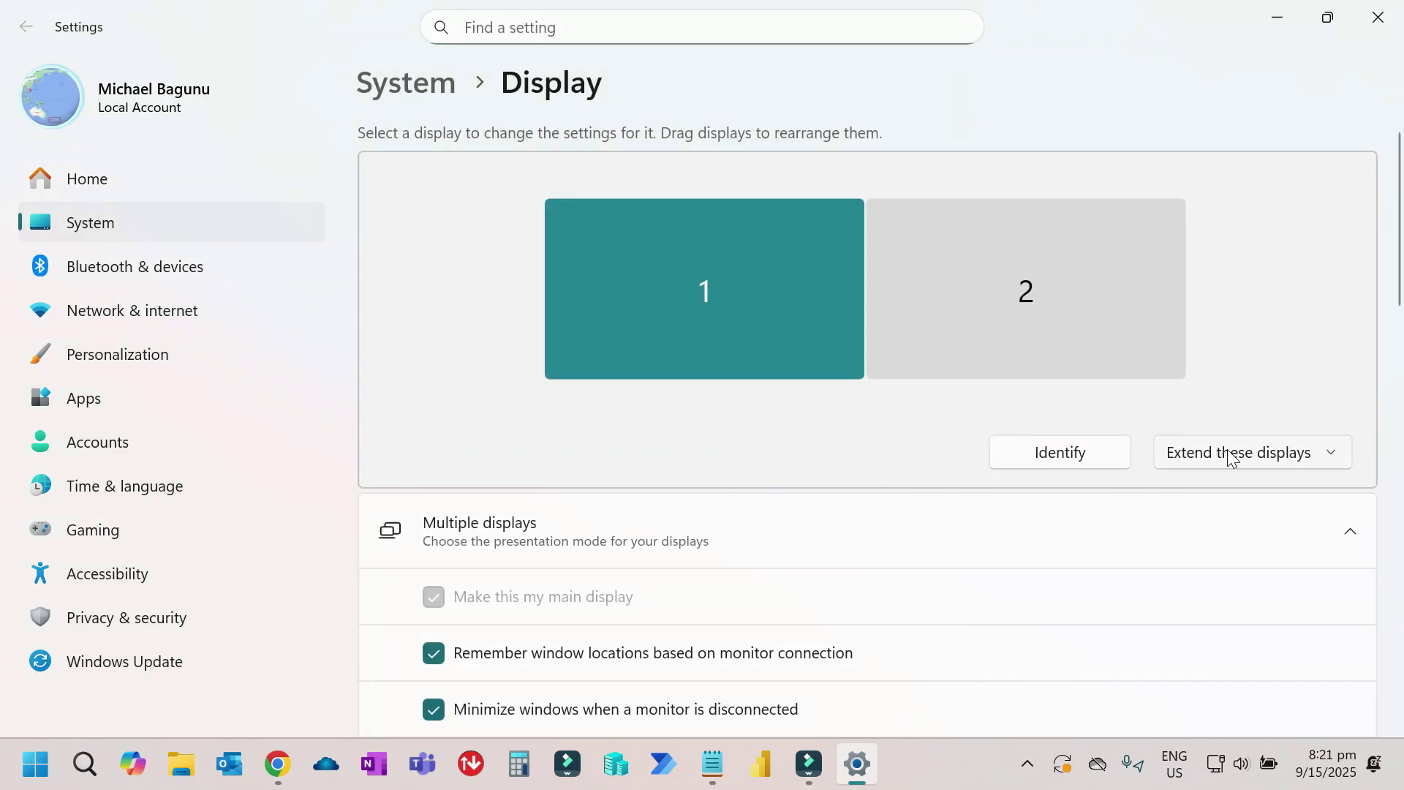
click(1280, 458)
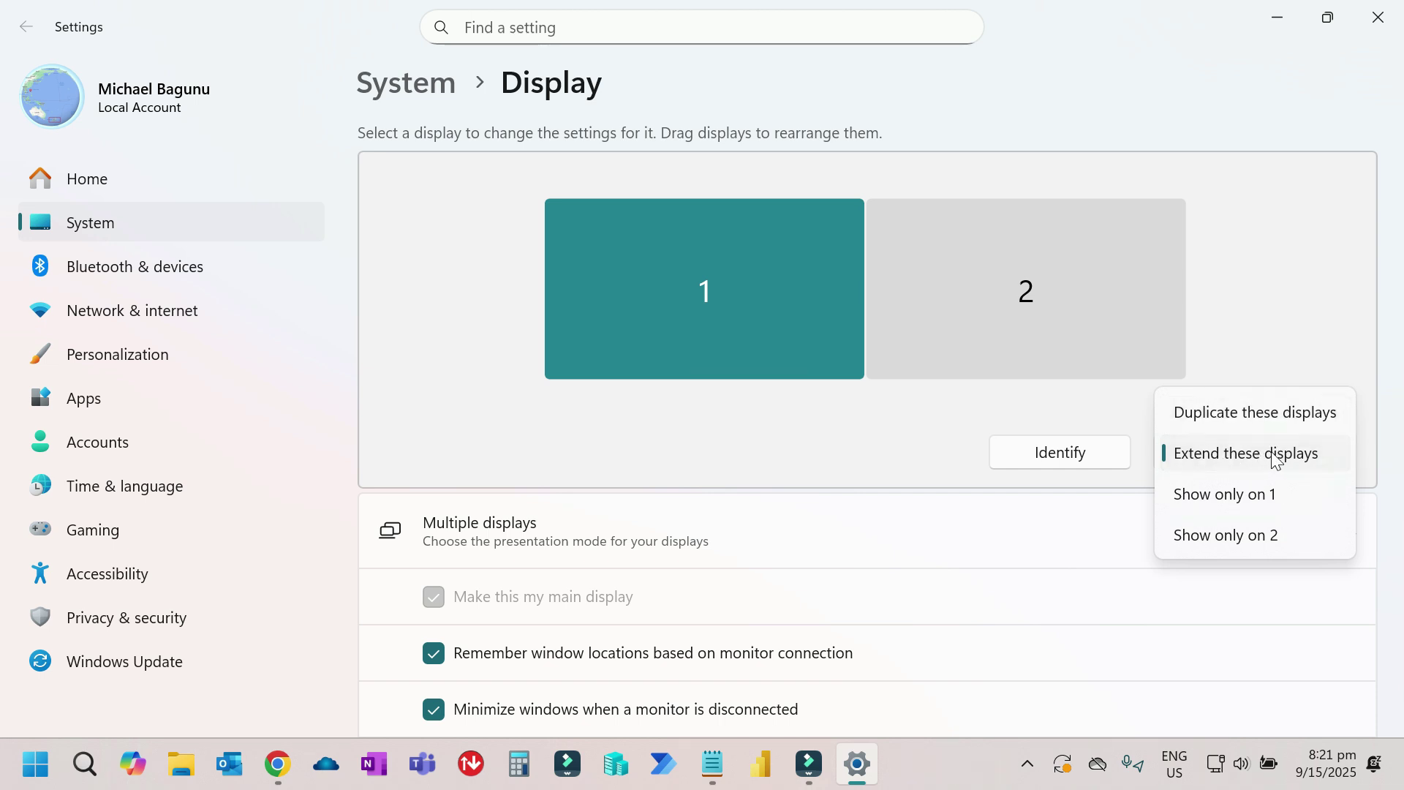
click(908, 435)
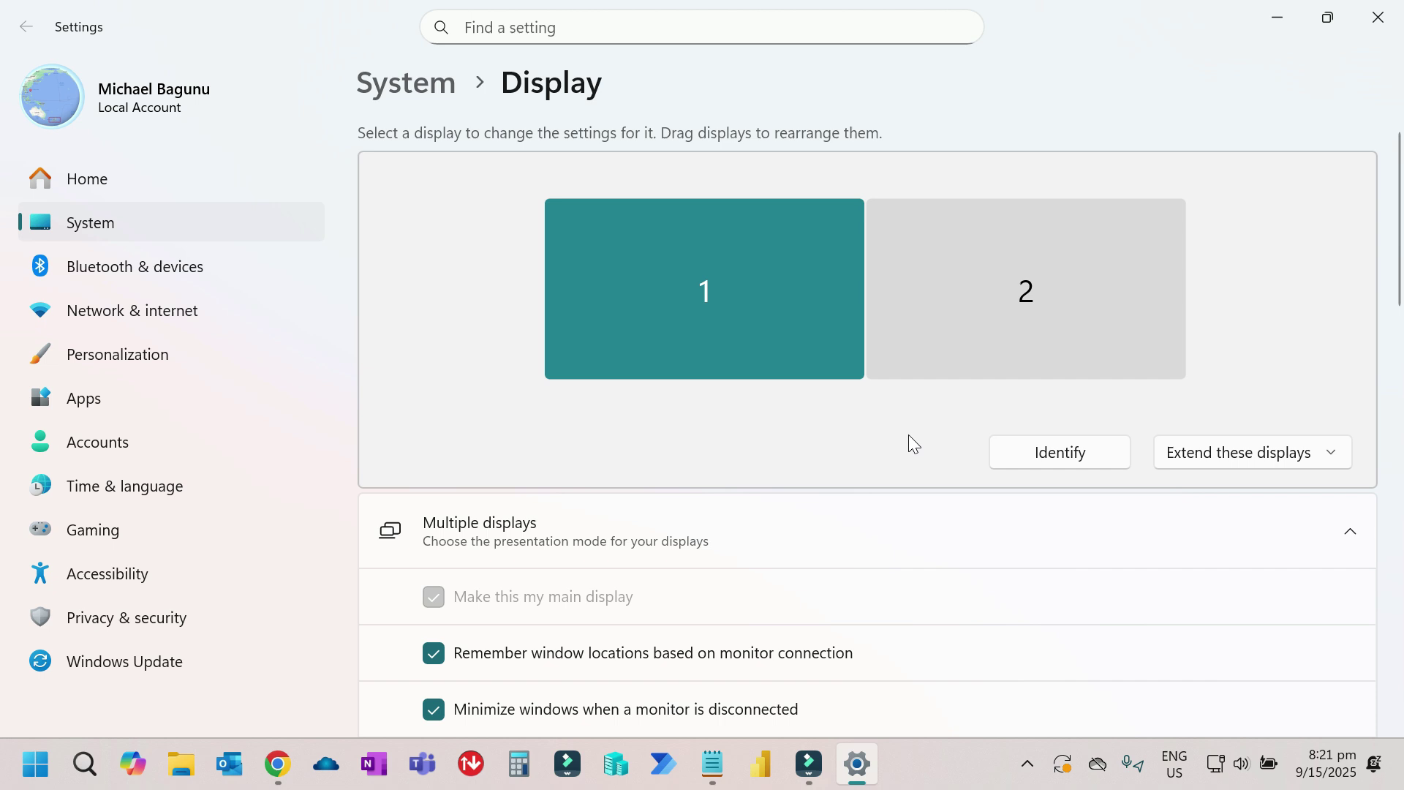
- Review the Multiple displays, Brightness & color and Scale & layout options, then close Settings
click(1347, 530)
click(1344, 527)
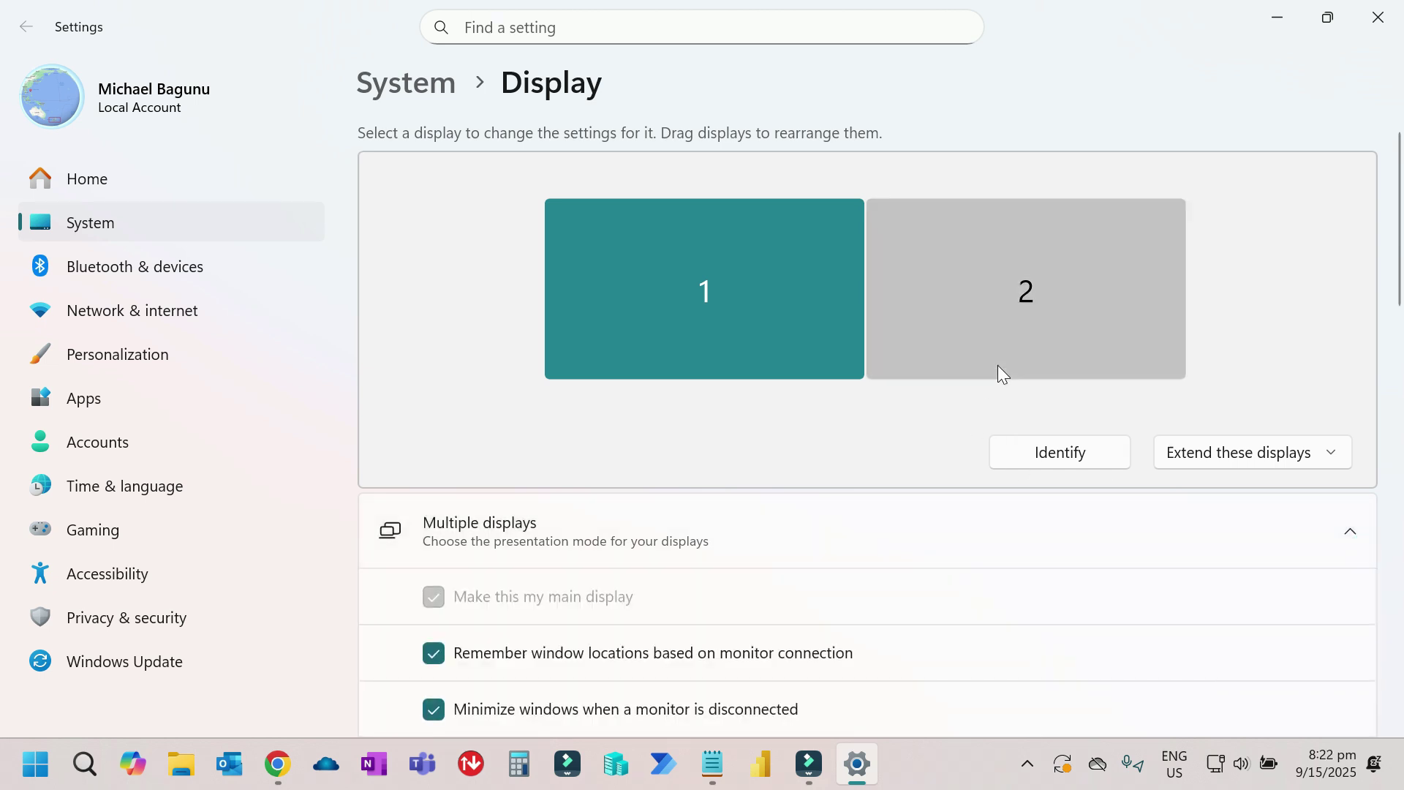
scroll(997, 370, down, 2)
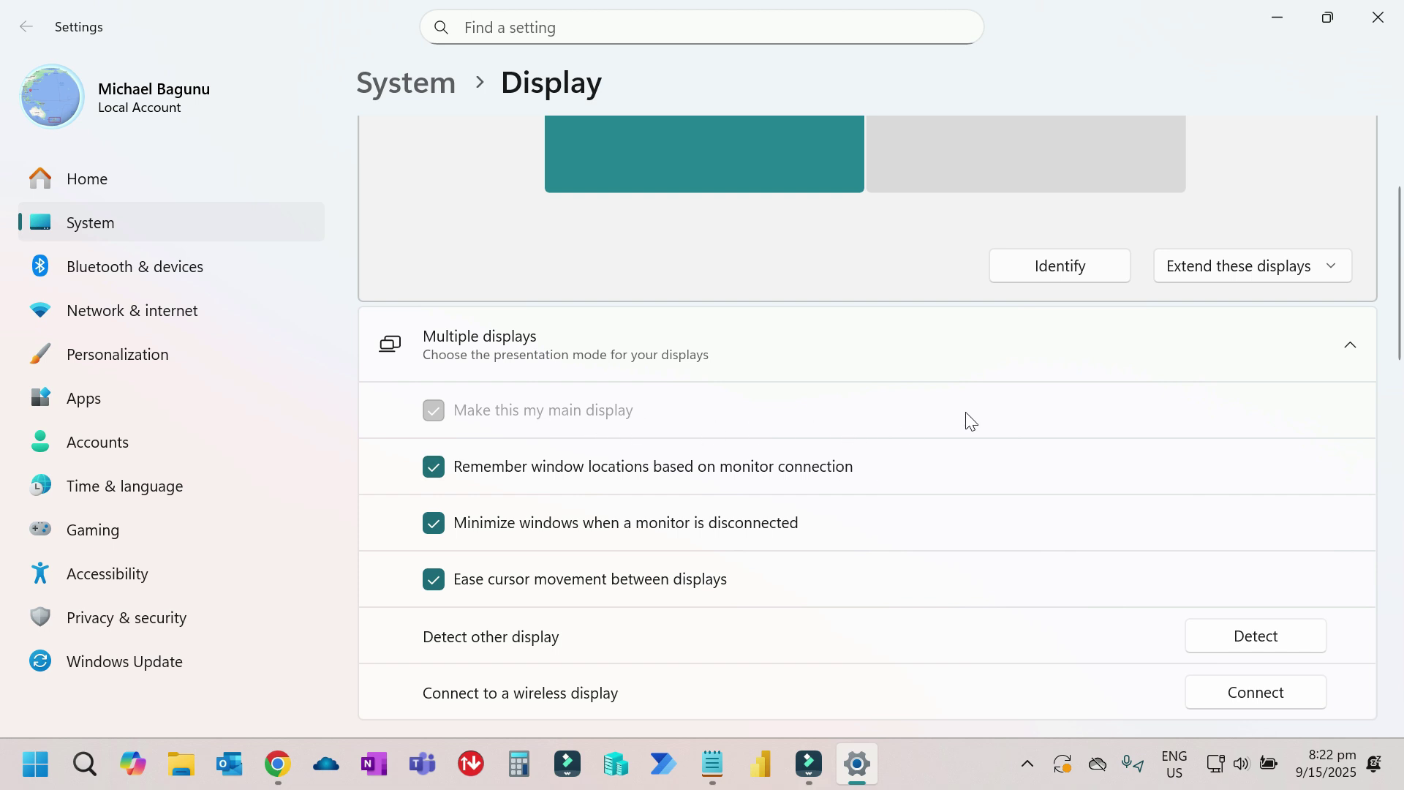
scroll(1019, 432, down, 1)
scroll(1020, 432, down, 2)
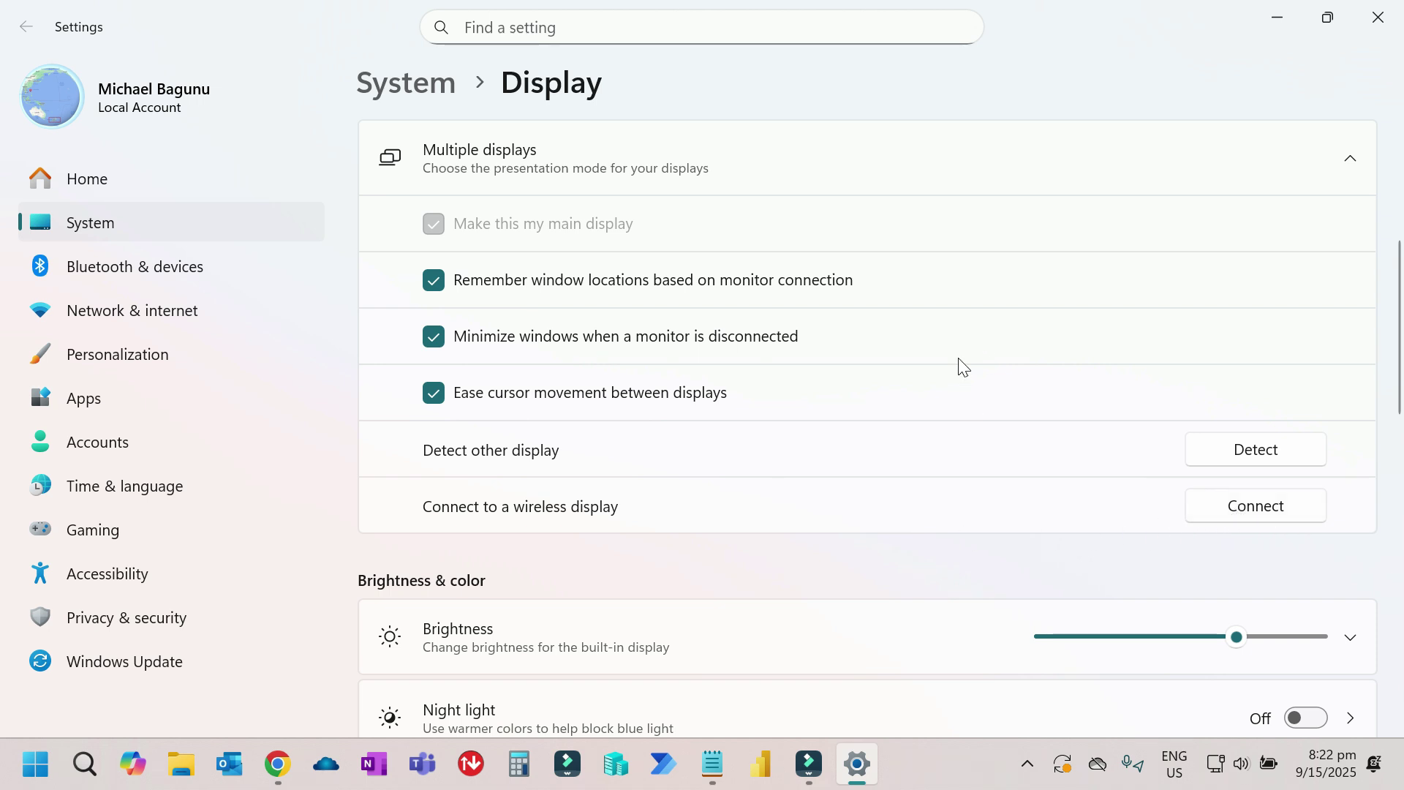
scroll(978, 252, down, 3)
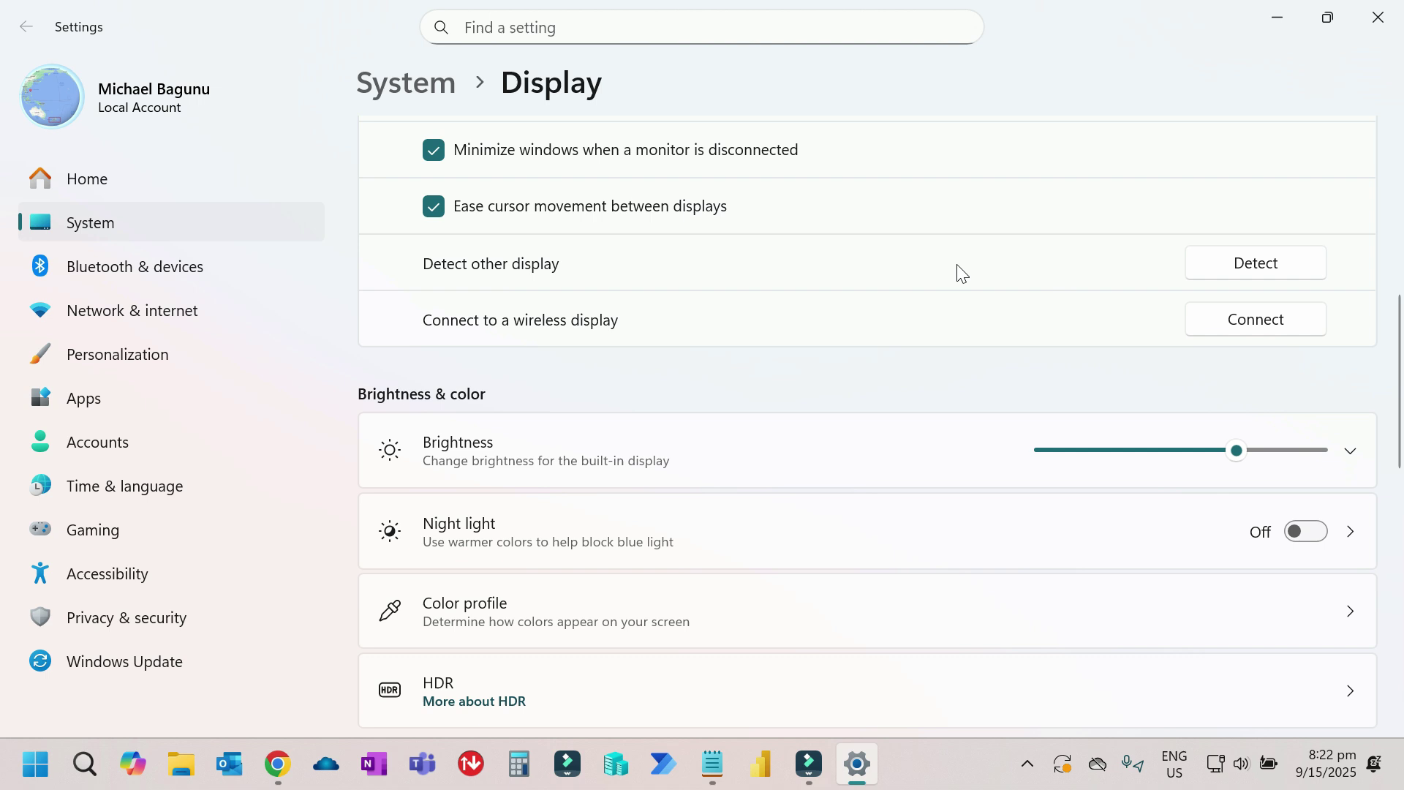
scroll(928, 411, down, 3)
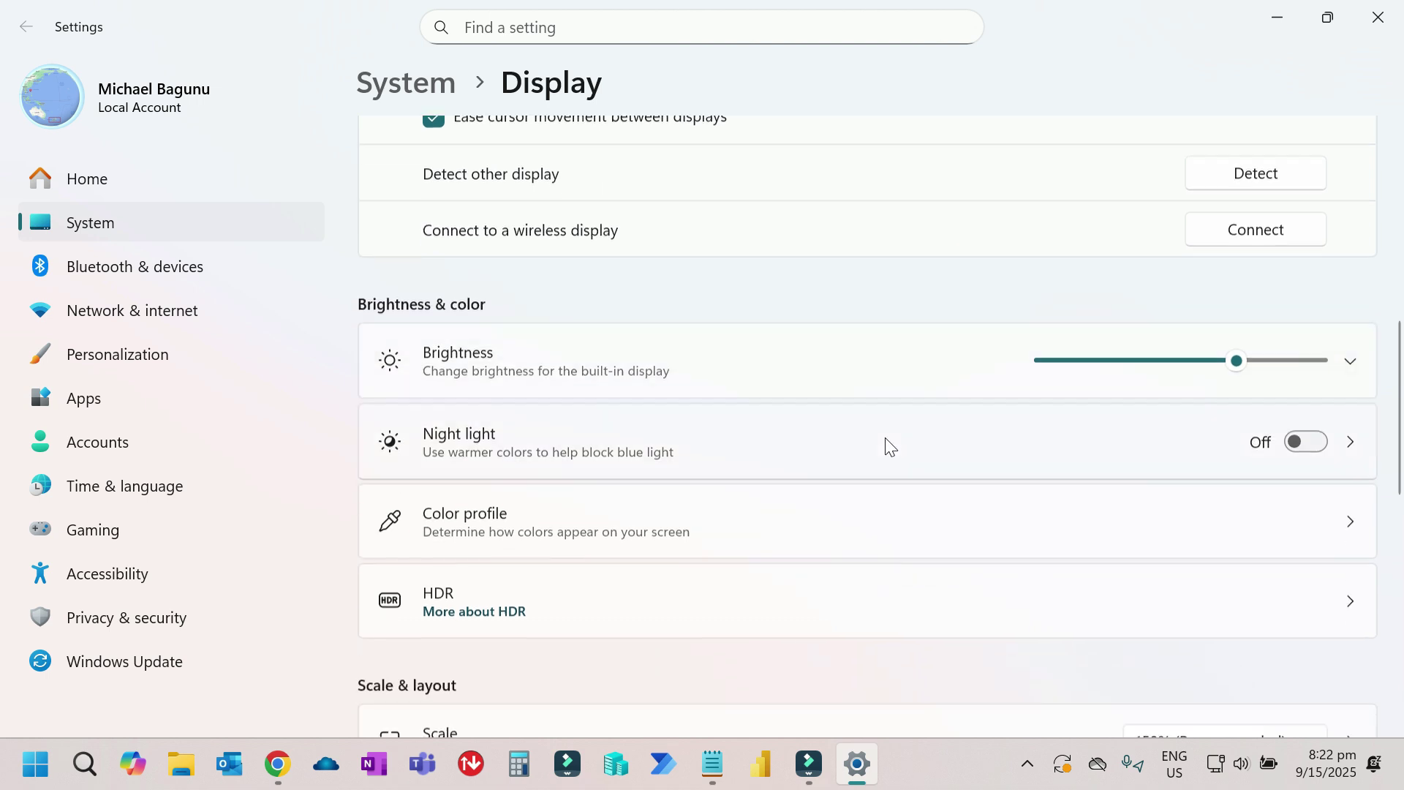
scroll(848, 452, down, 4)
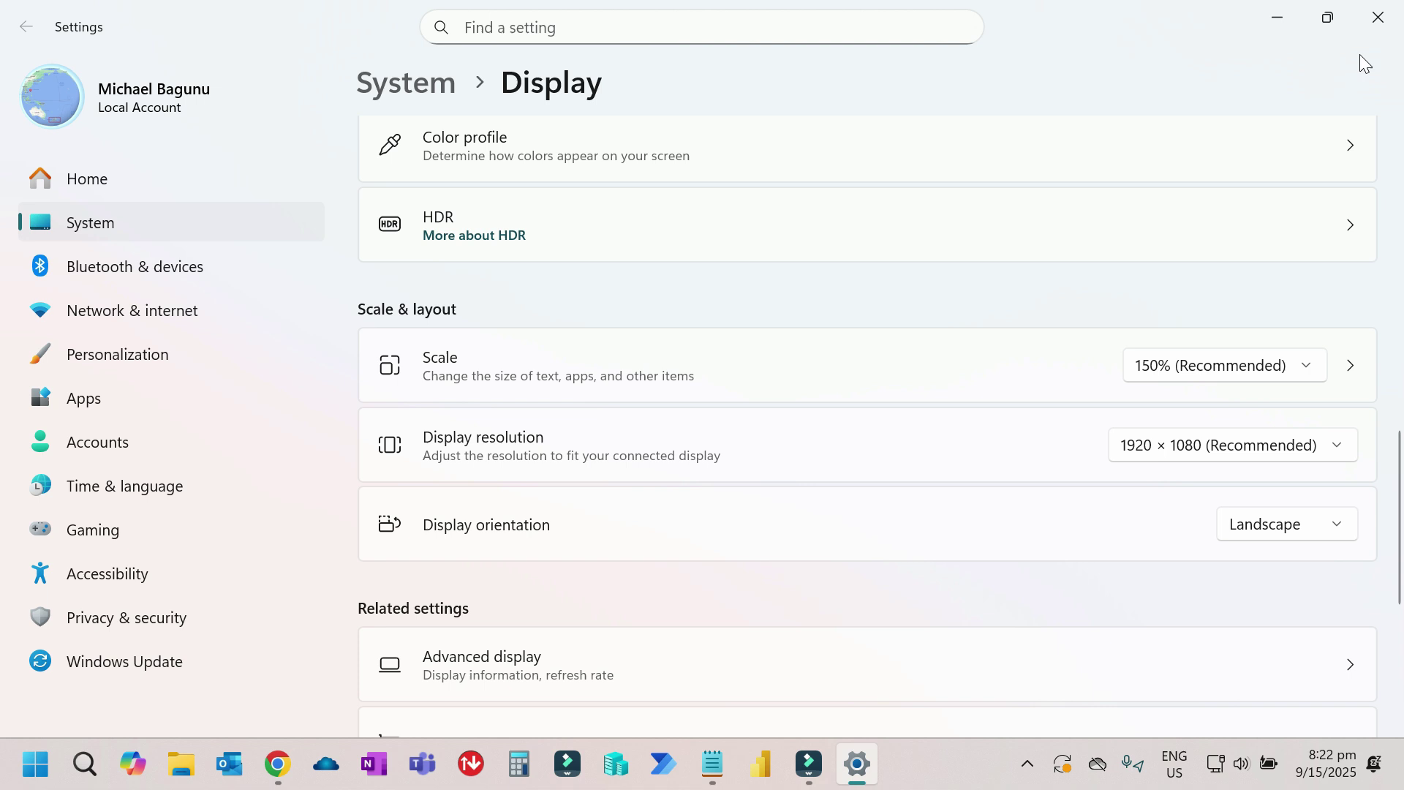
click(1377, 18)
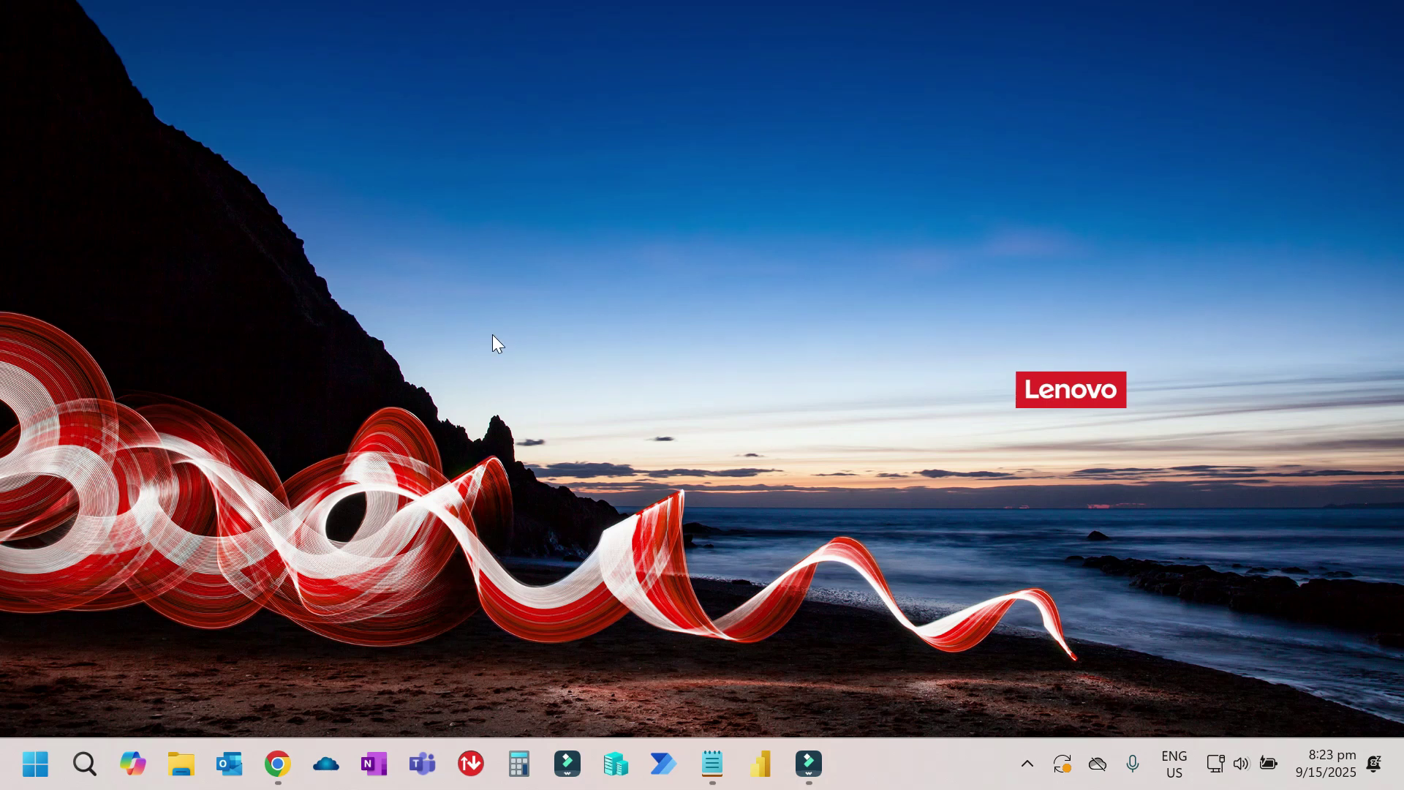
- Launch Device Manager by running devmgmt.msc from the Run dialog
right_click(46, 767)
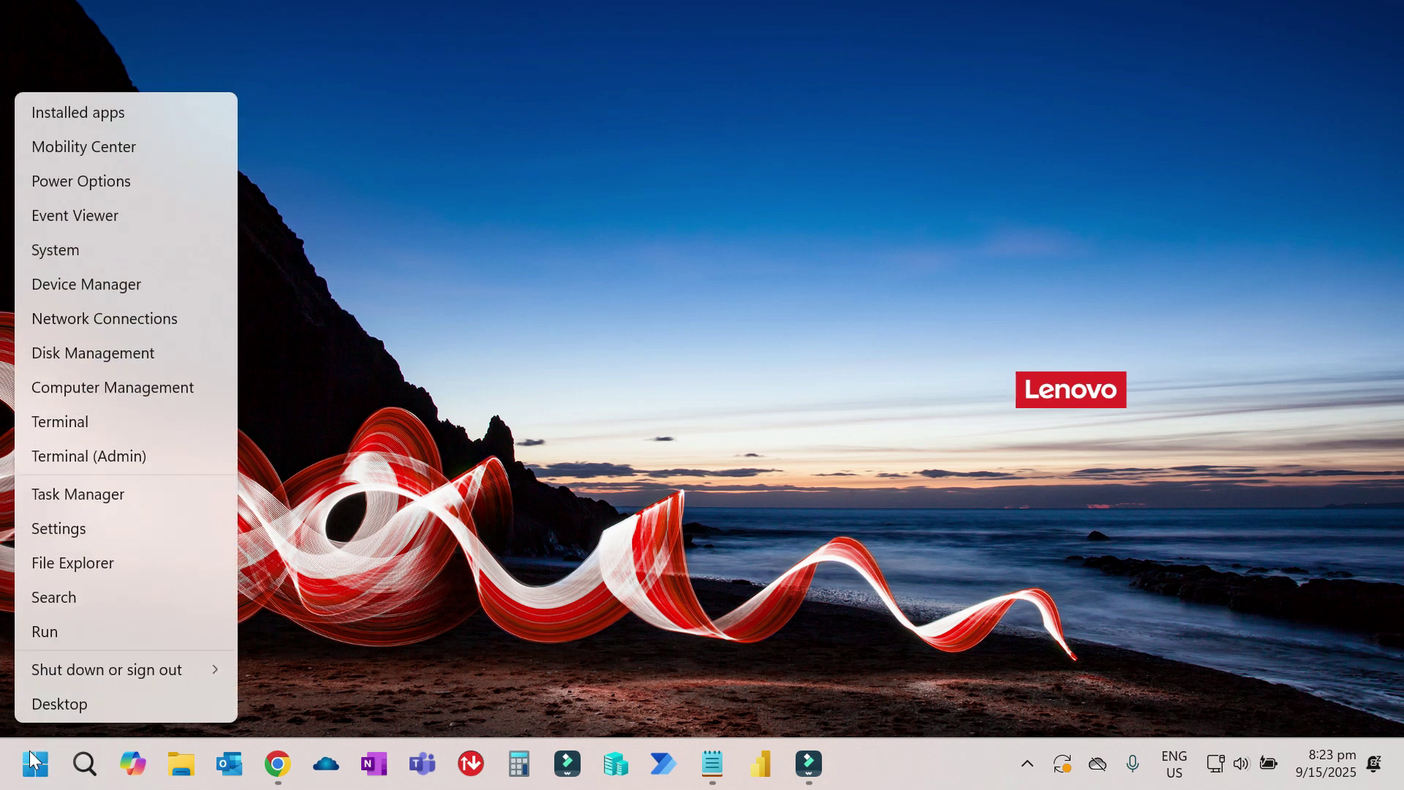
click(61, 632)
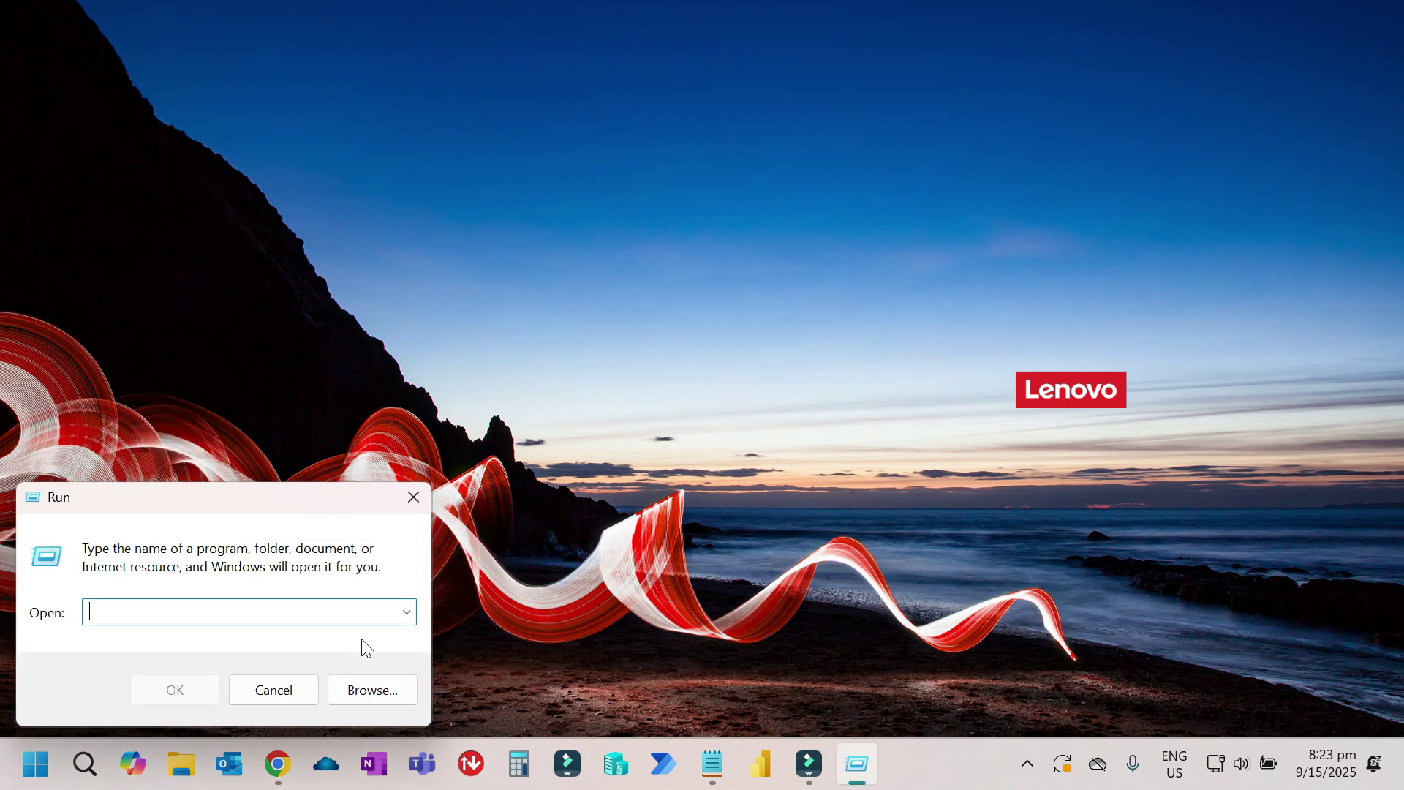
text(devmgmt)
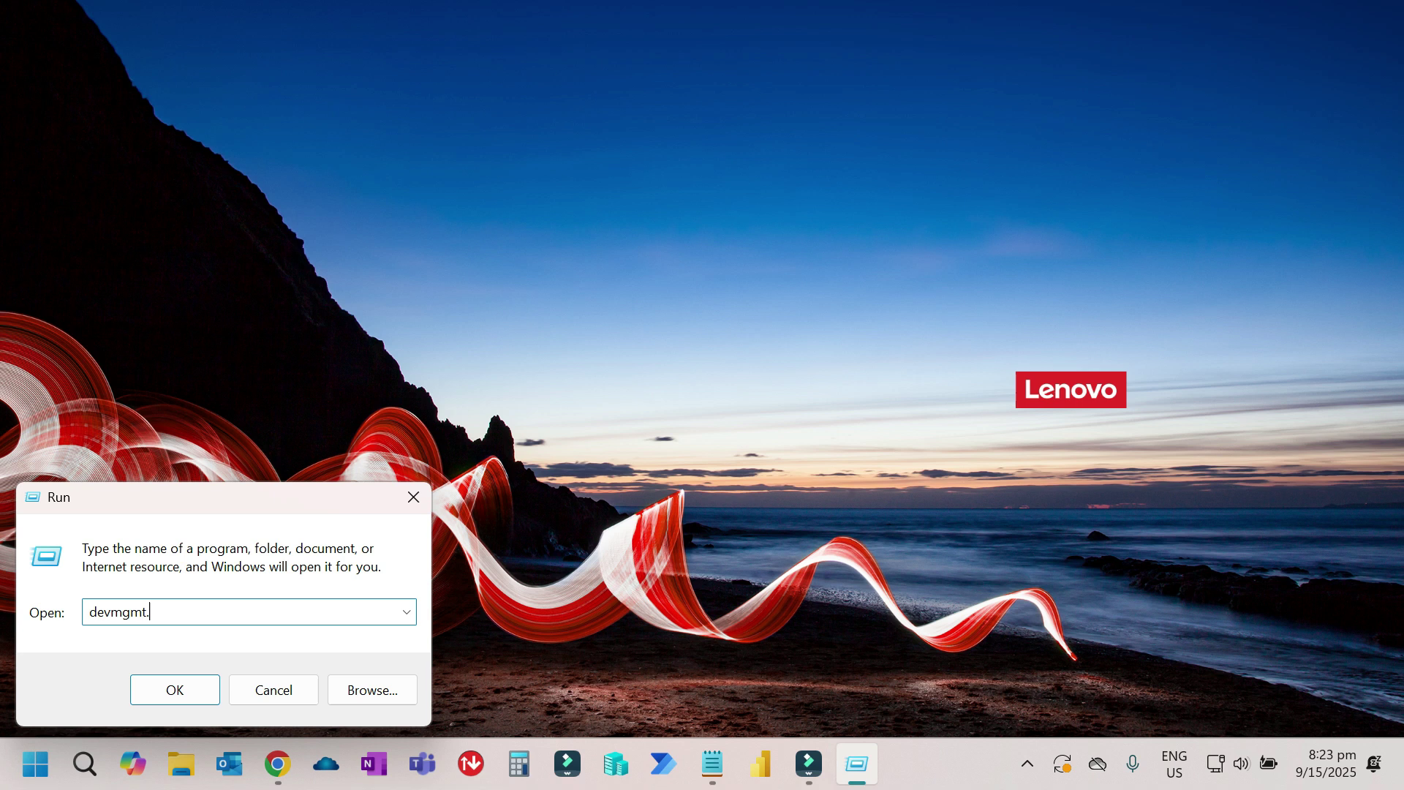
text(.msc)
key(Return)
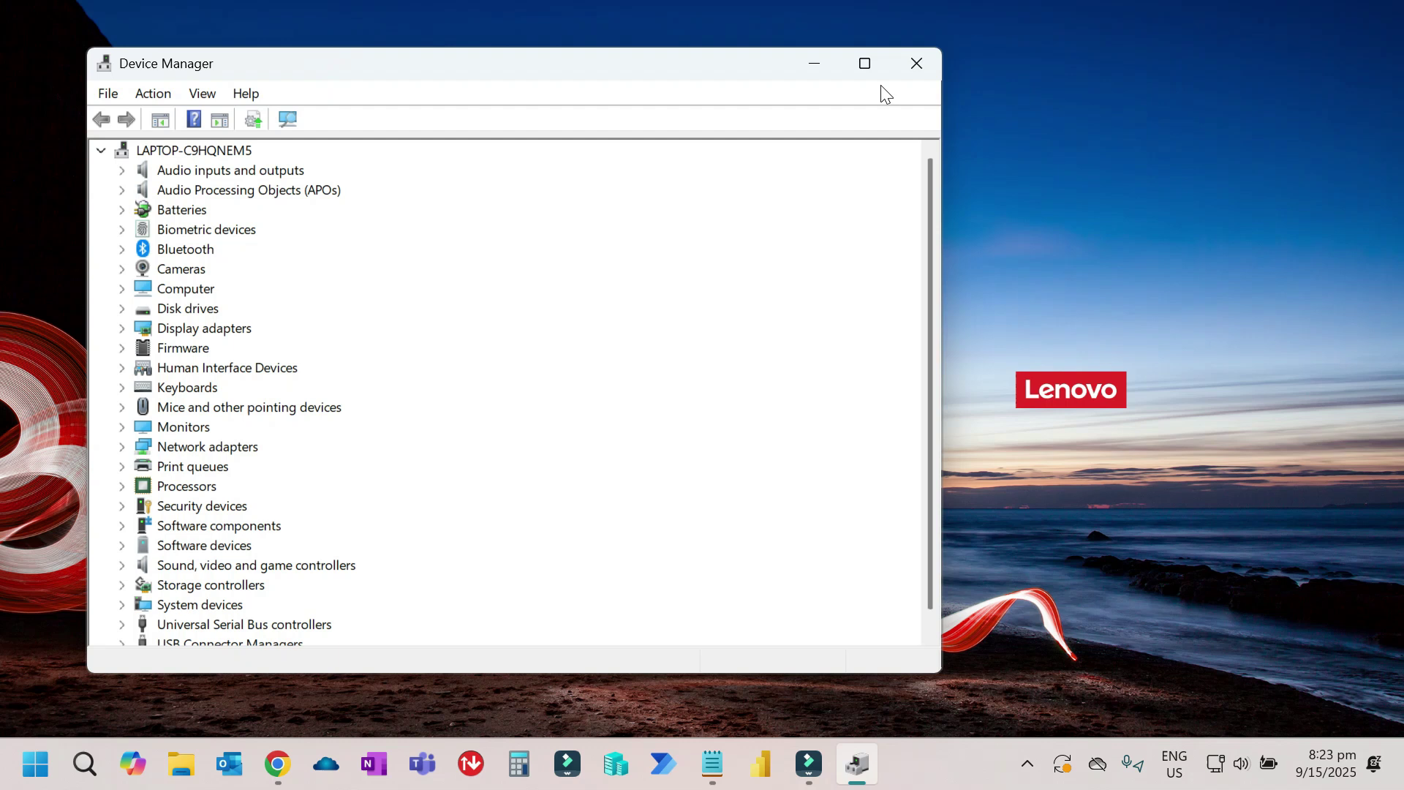
- Maximize Device Manager and select Intel(R) Iris(R) Xe Graphics under Display adapters
click(864, 65)
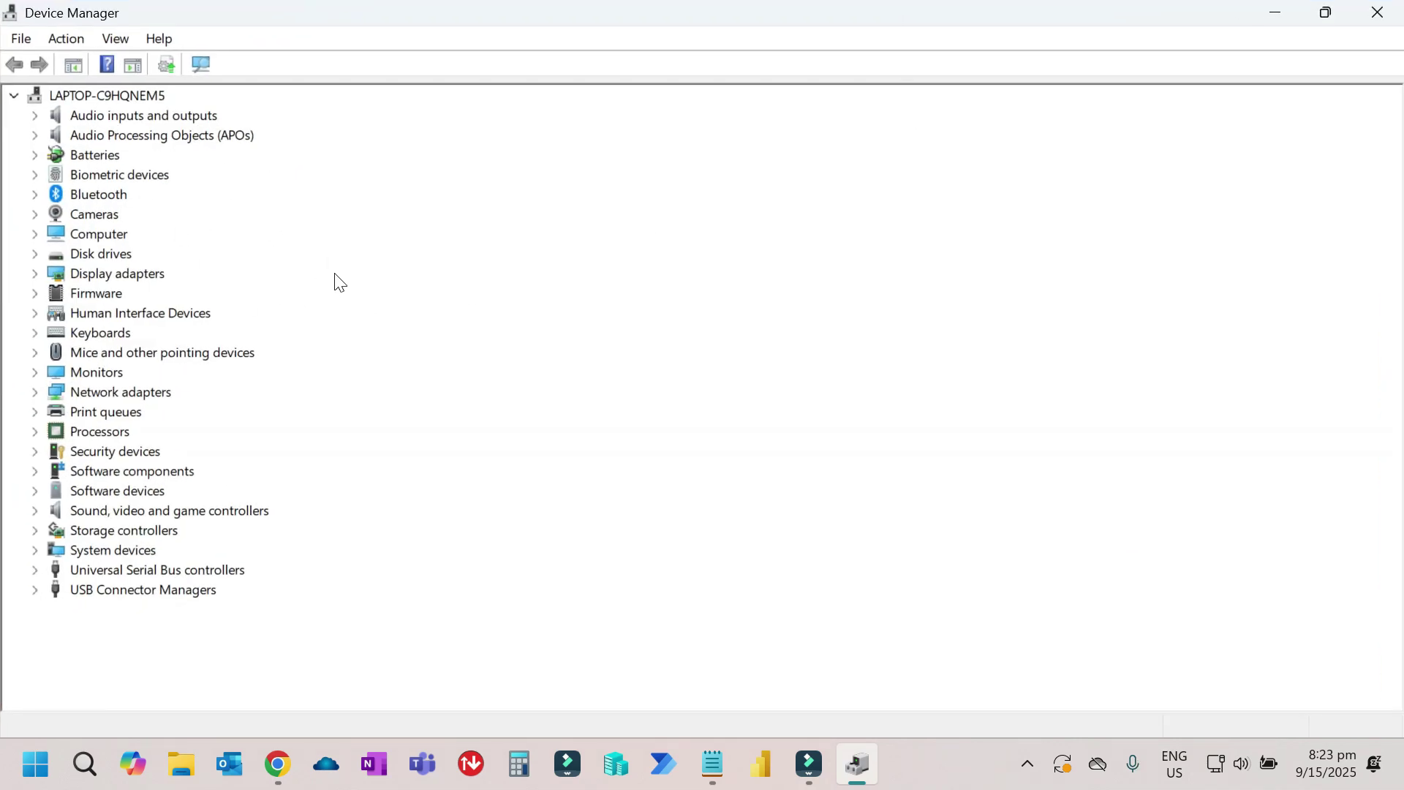
click(35, 275)
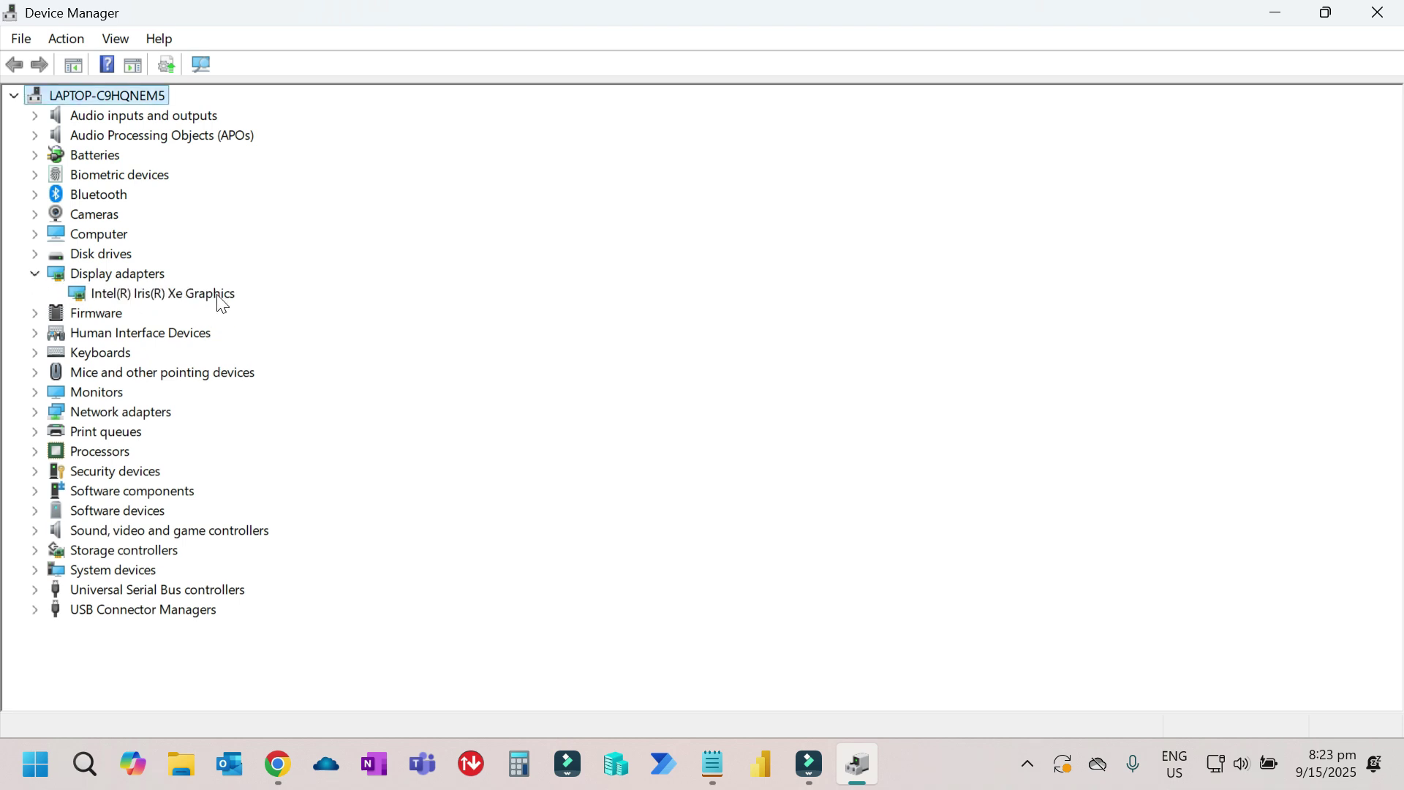
click(147, 295)
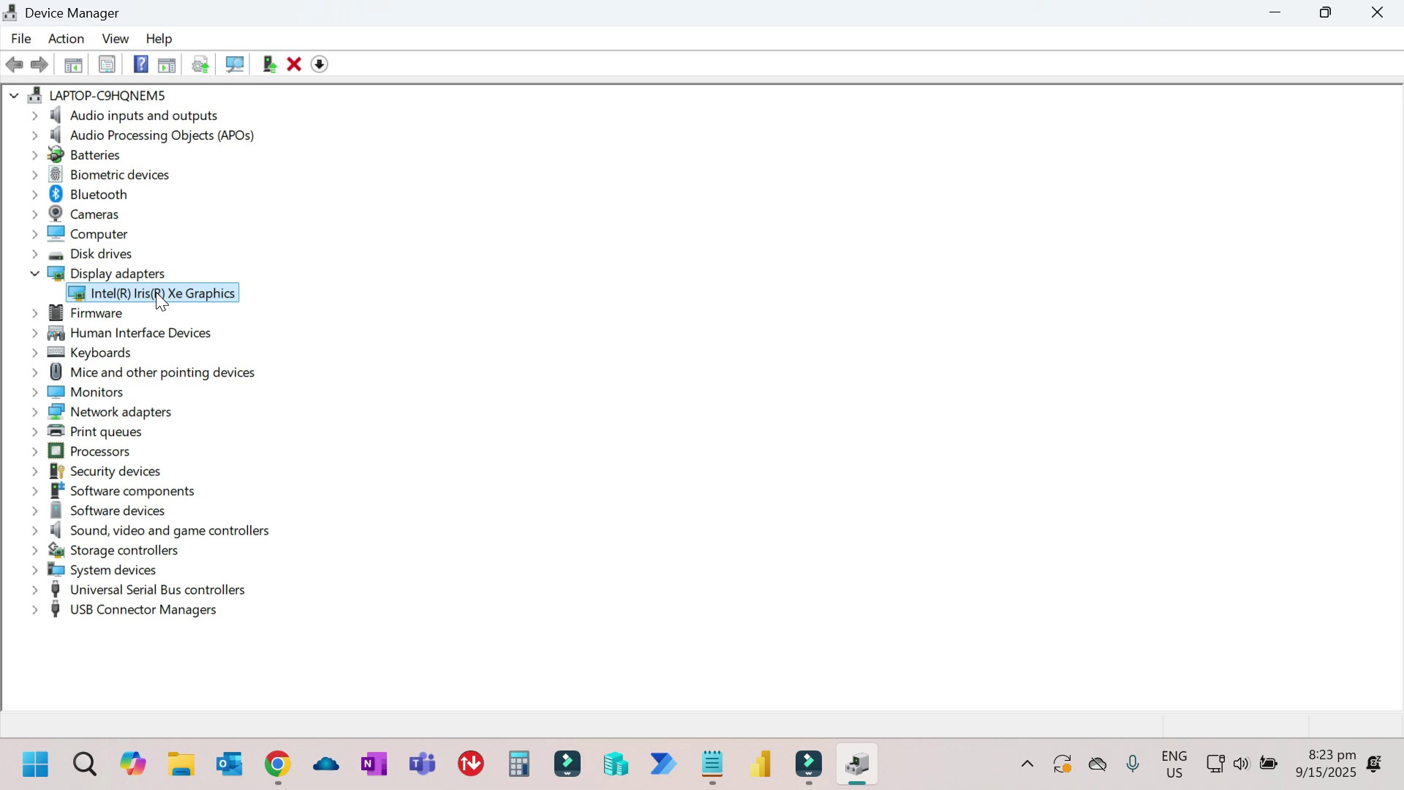
- Search automatically for an updated Intel graphics driver; Windows reports the best driver is already installed
right_click(157, 294)
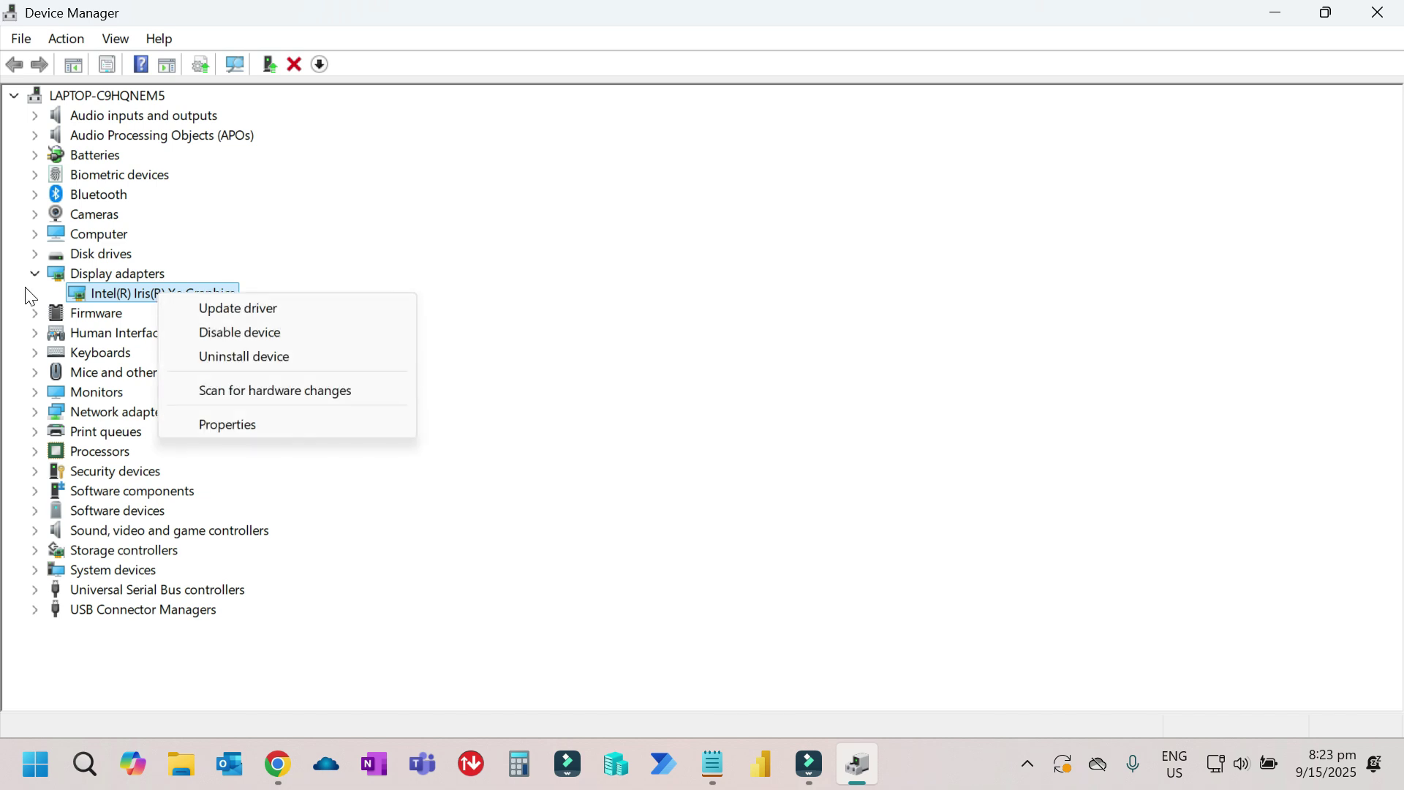
click(284, 309)
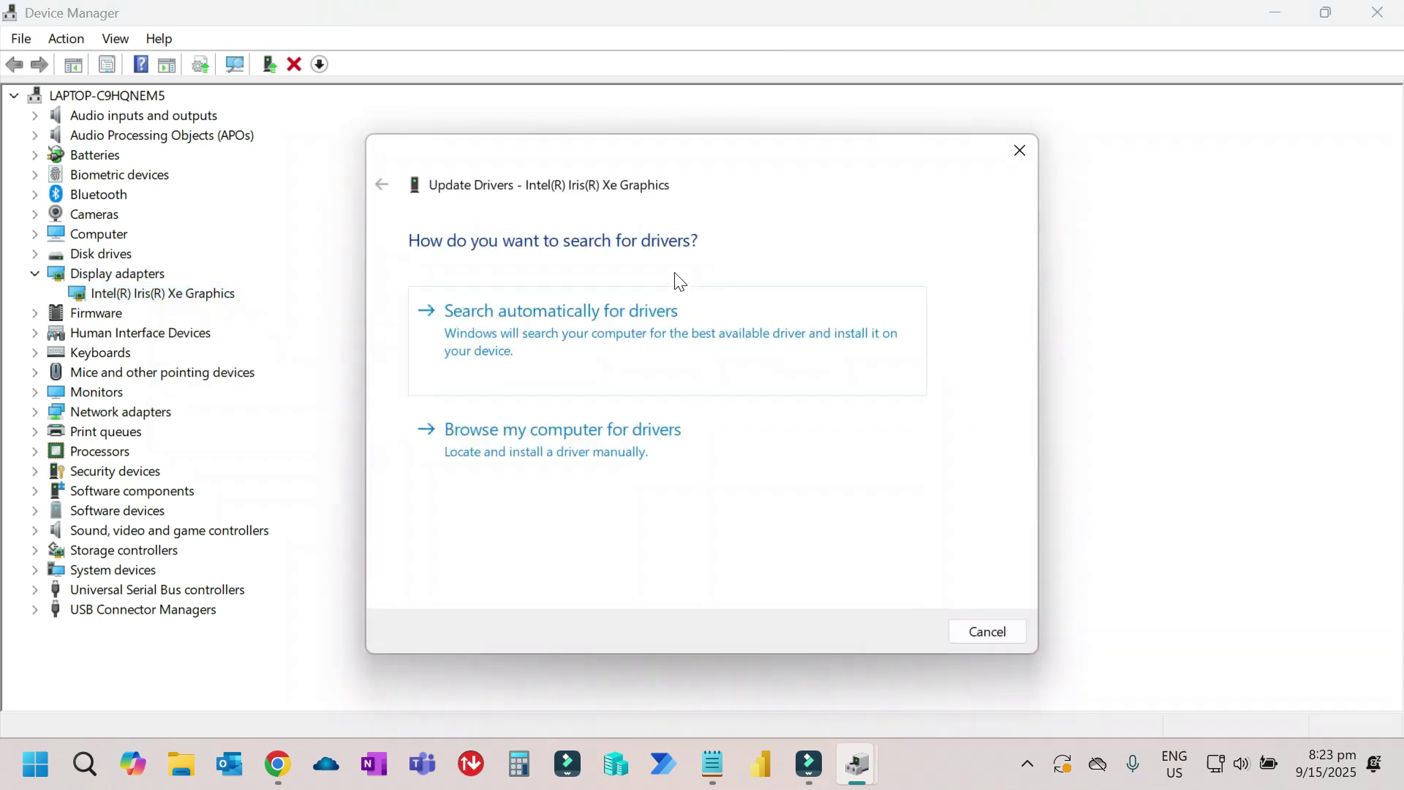
click(630, 318)
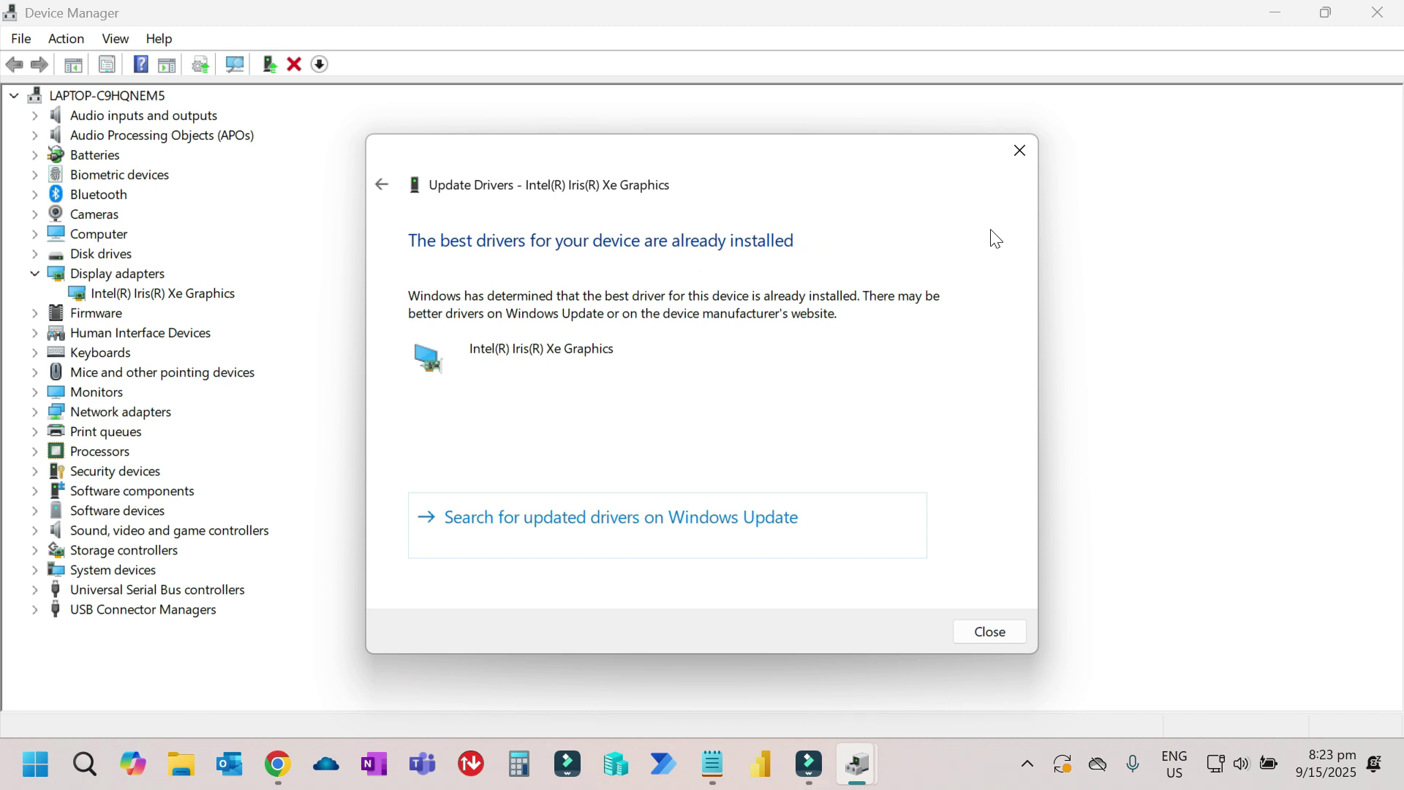
click(1020, 150)
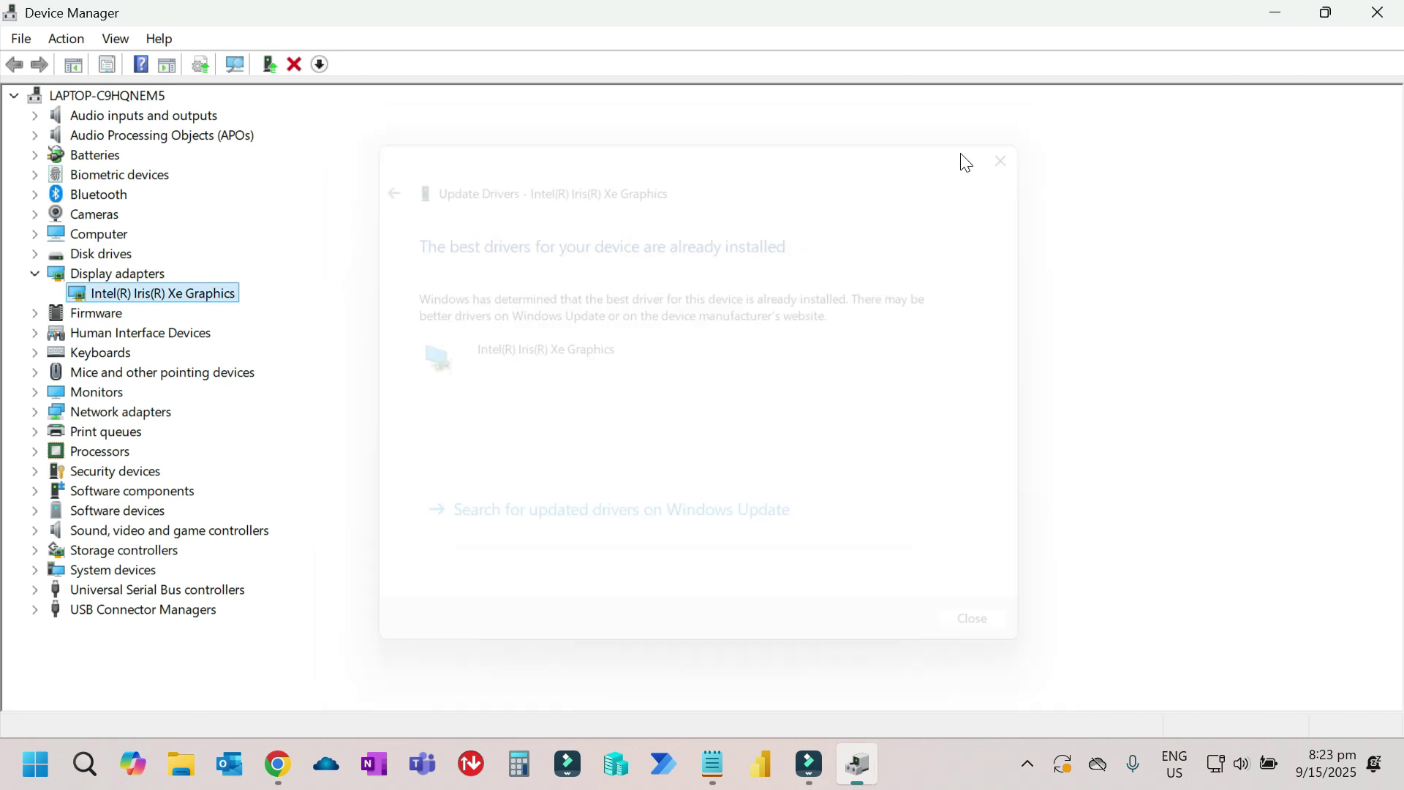
right_click(203, 294)
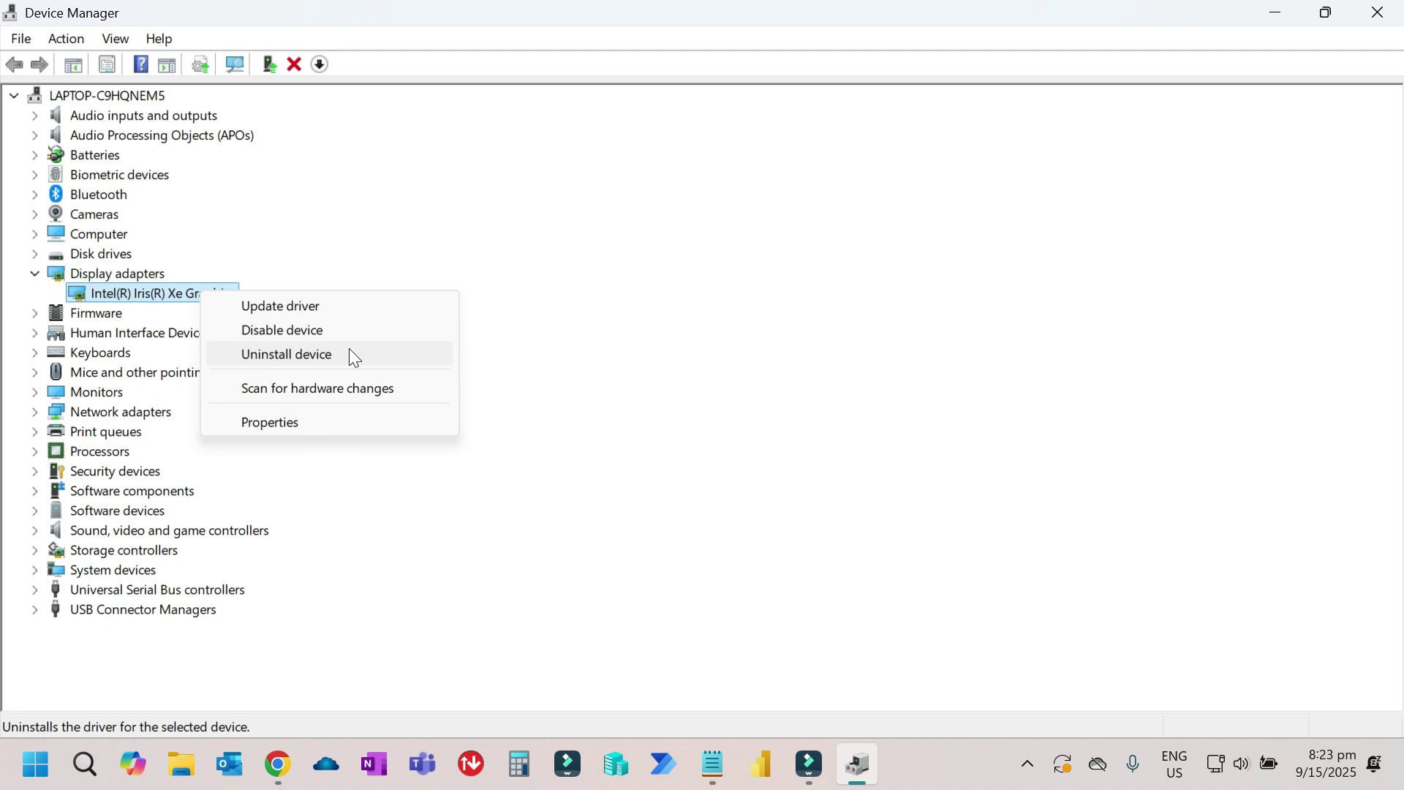
click(330, 304)
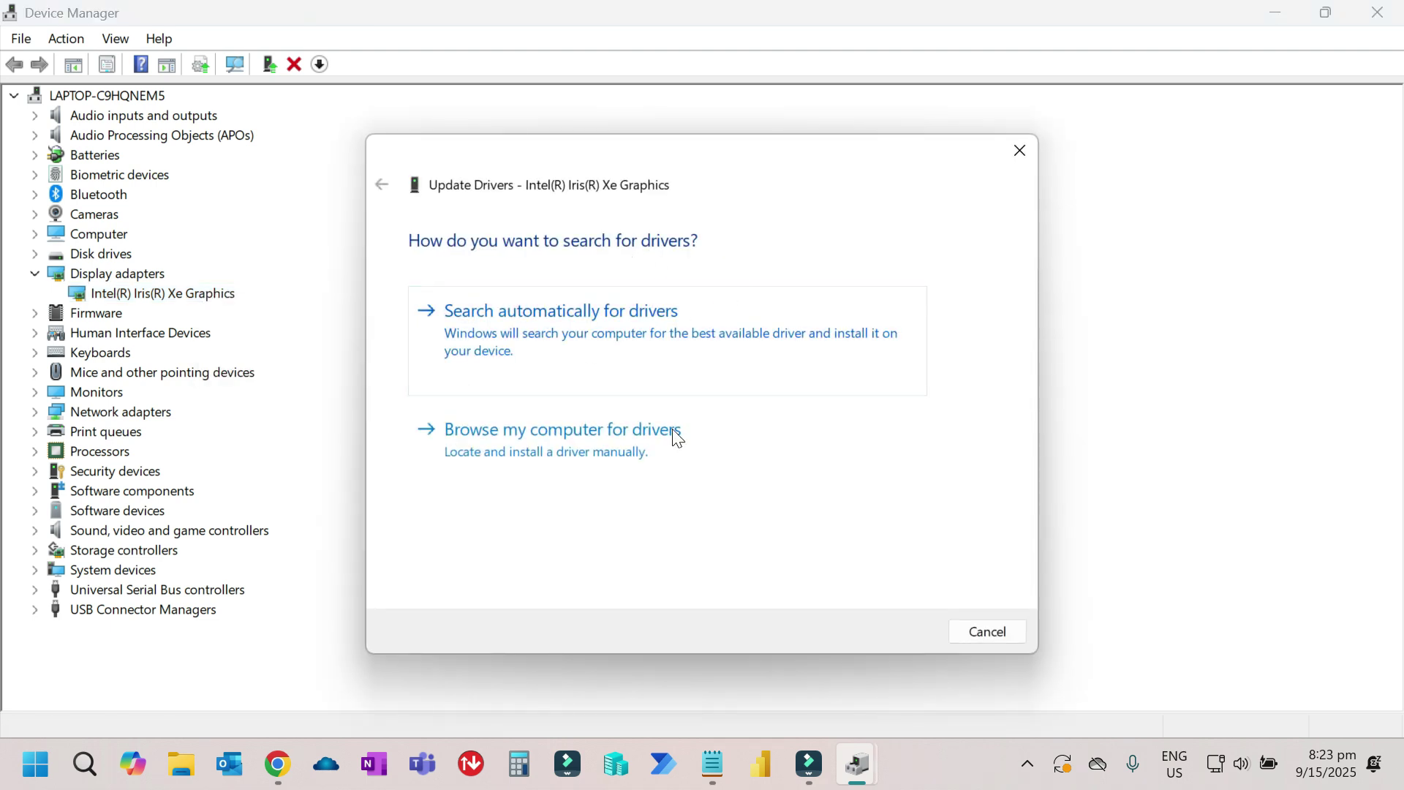
click(614, 441)
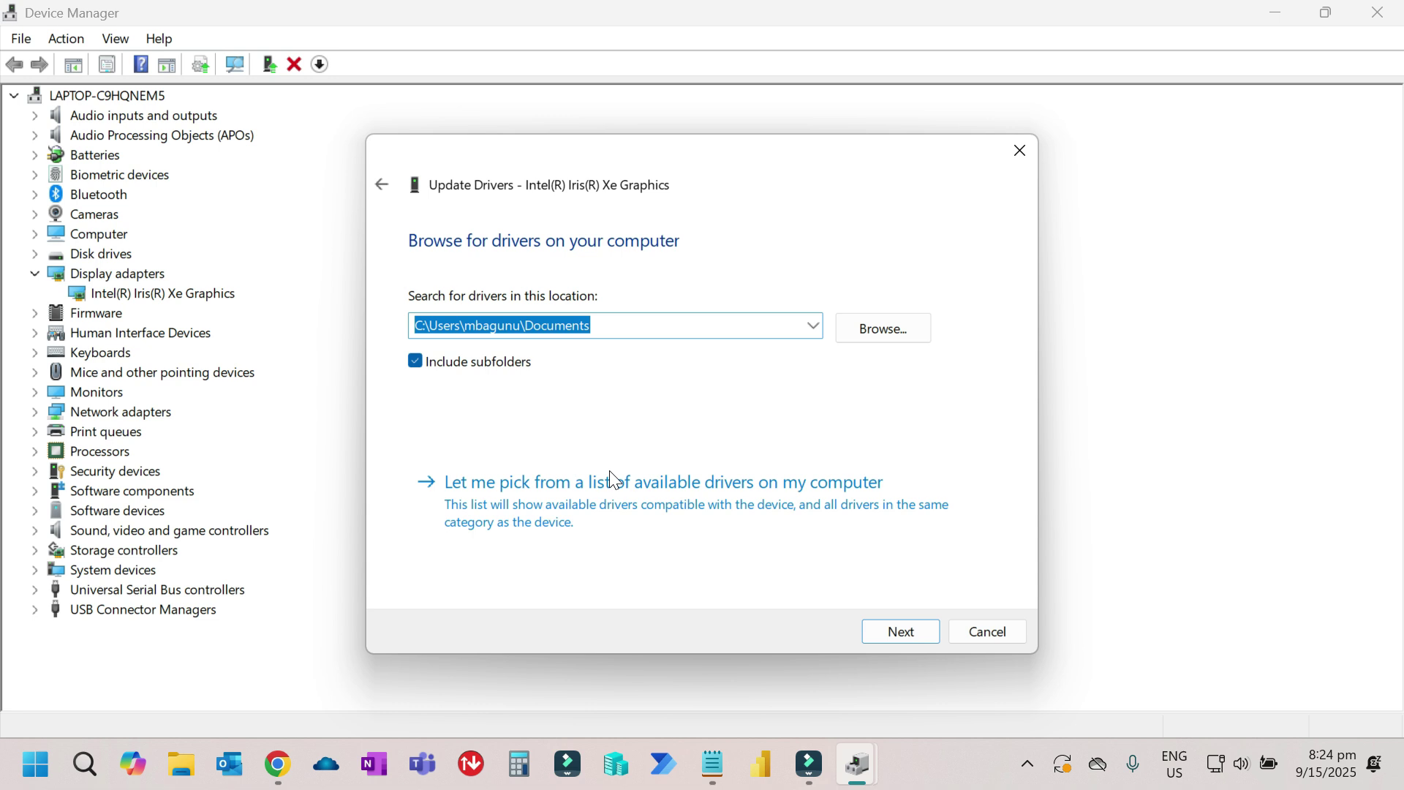
click(590, 500)
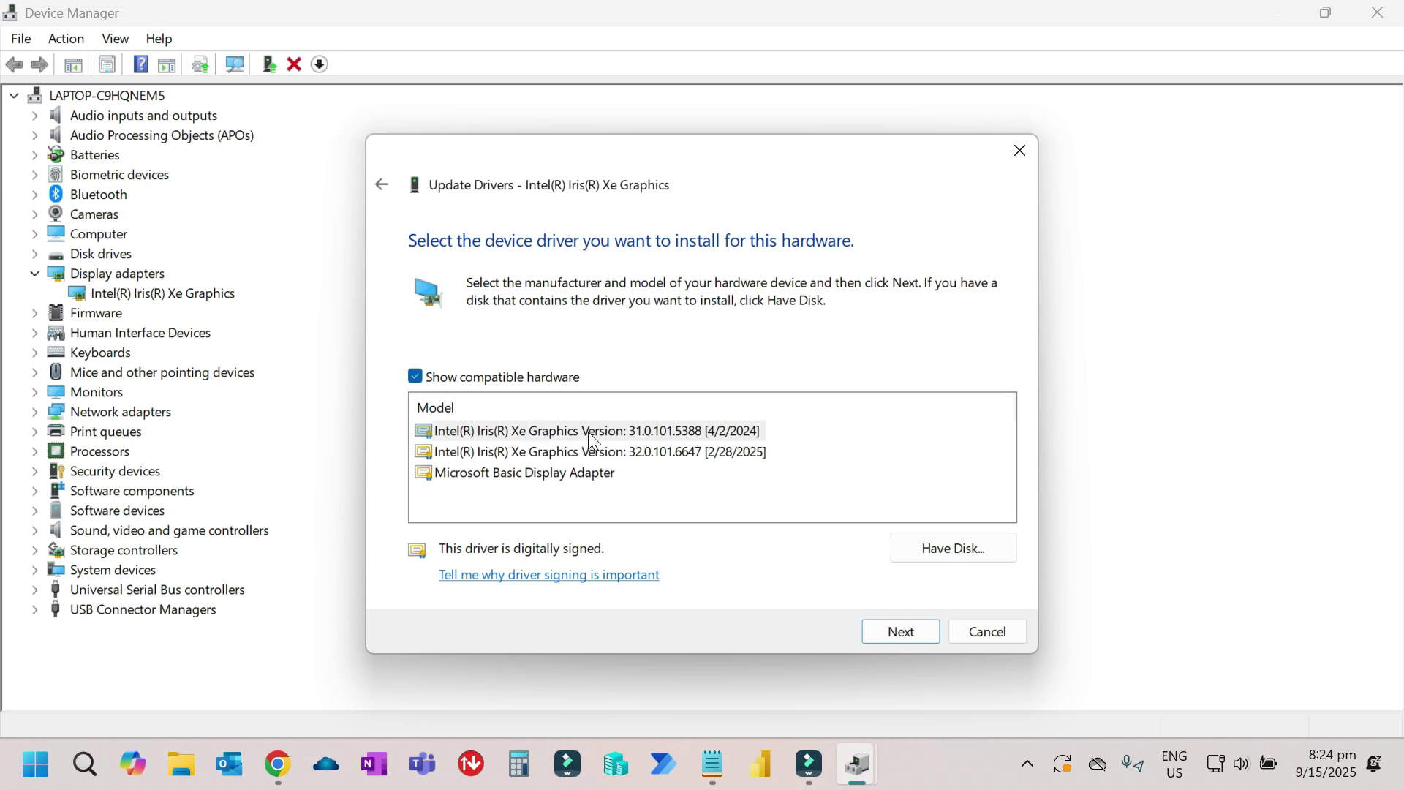
click(681, 431)
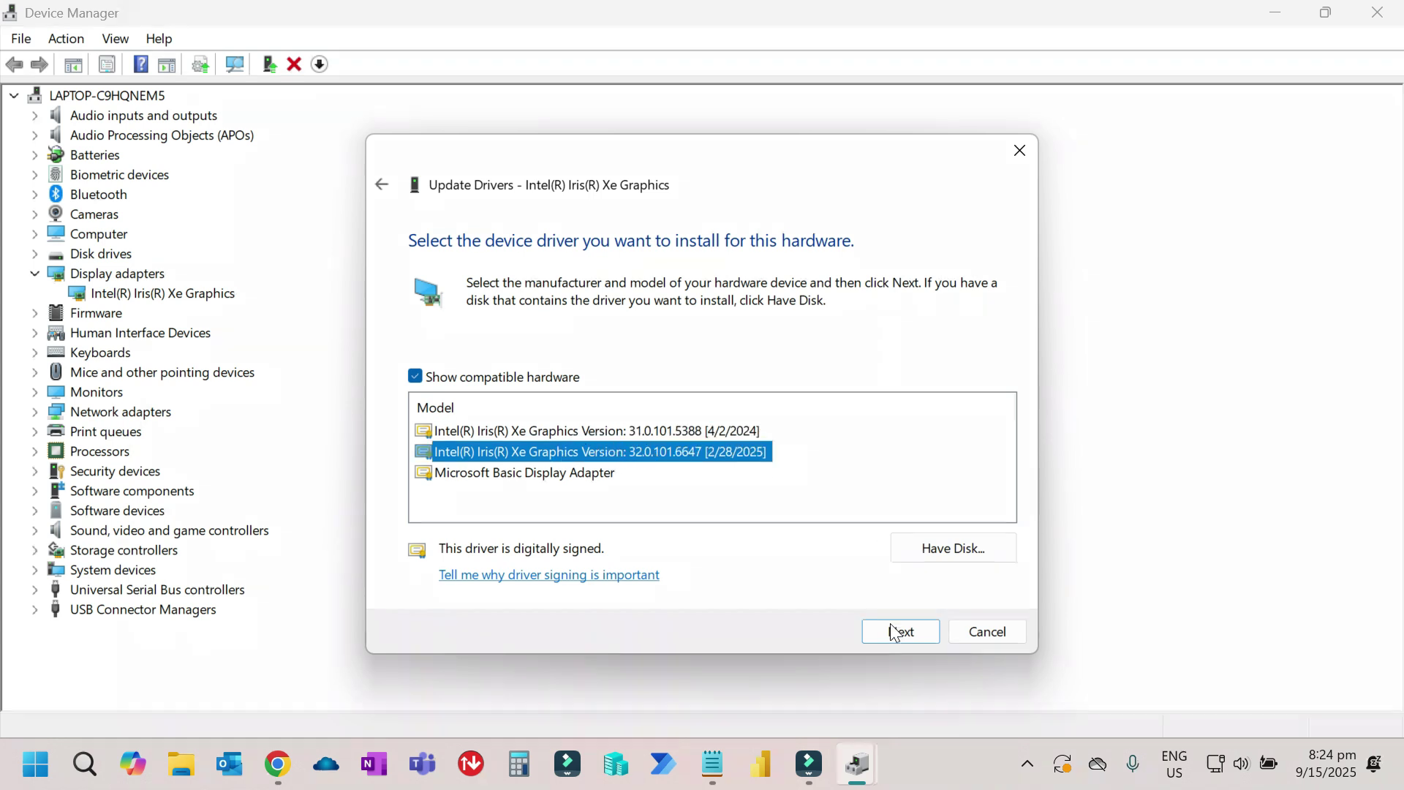
click(580, 474)
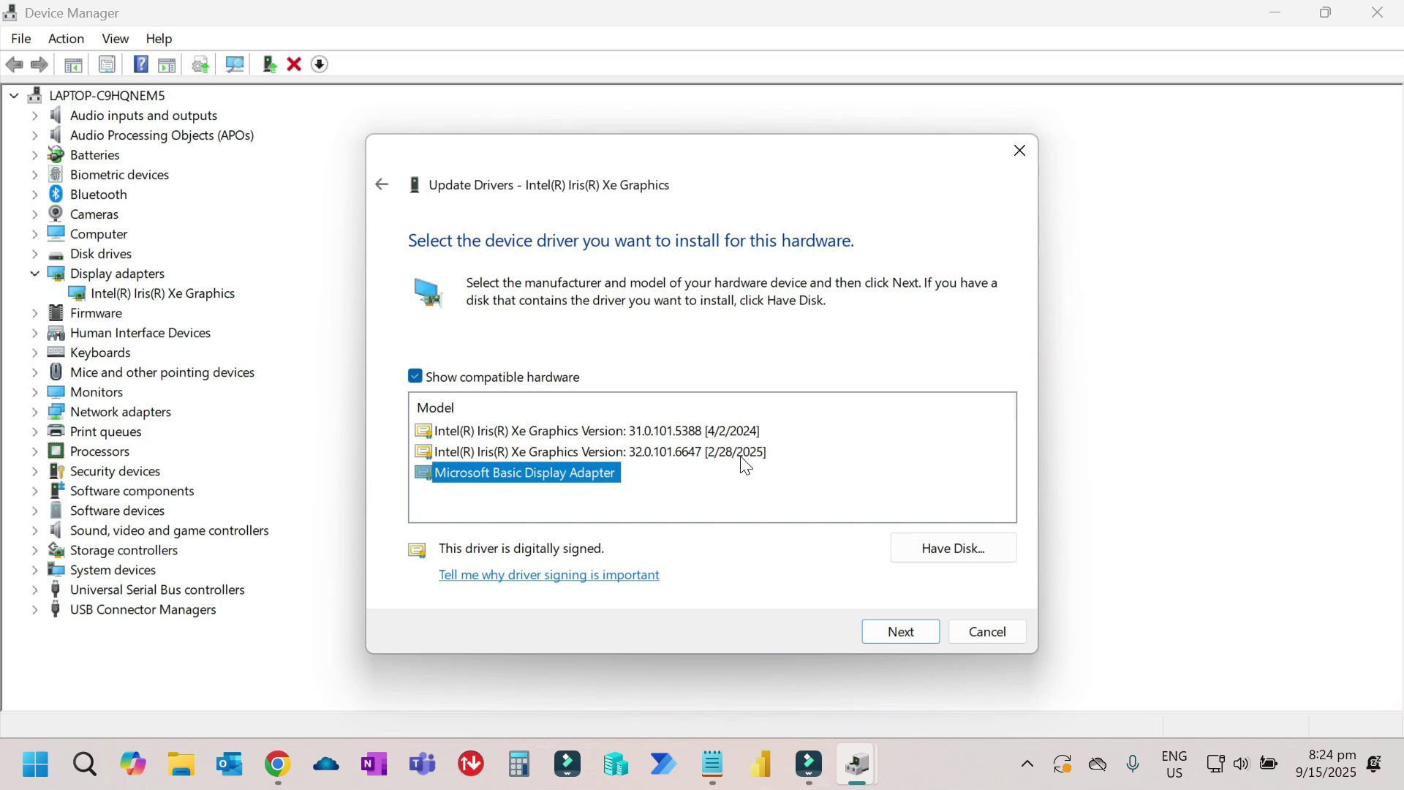
click(1020, 150)
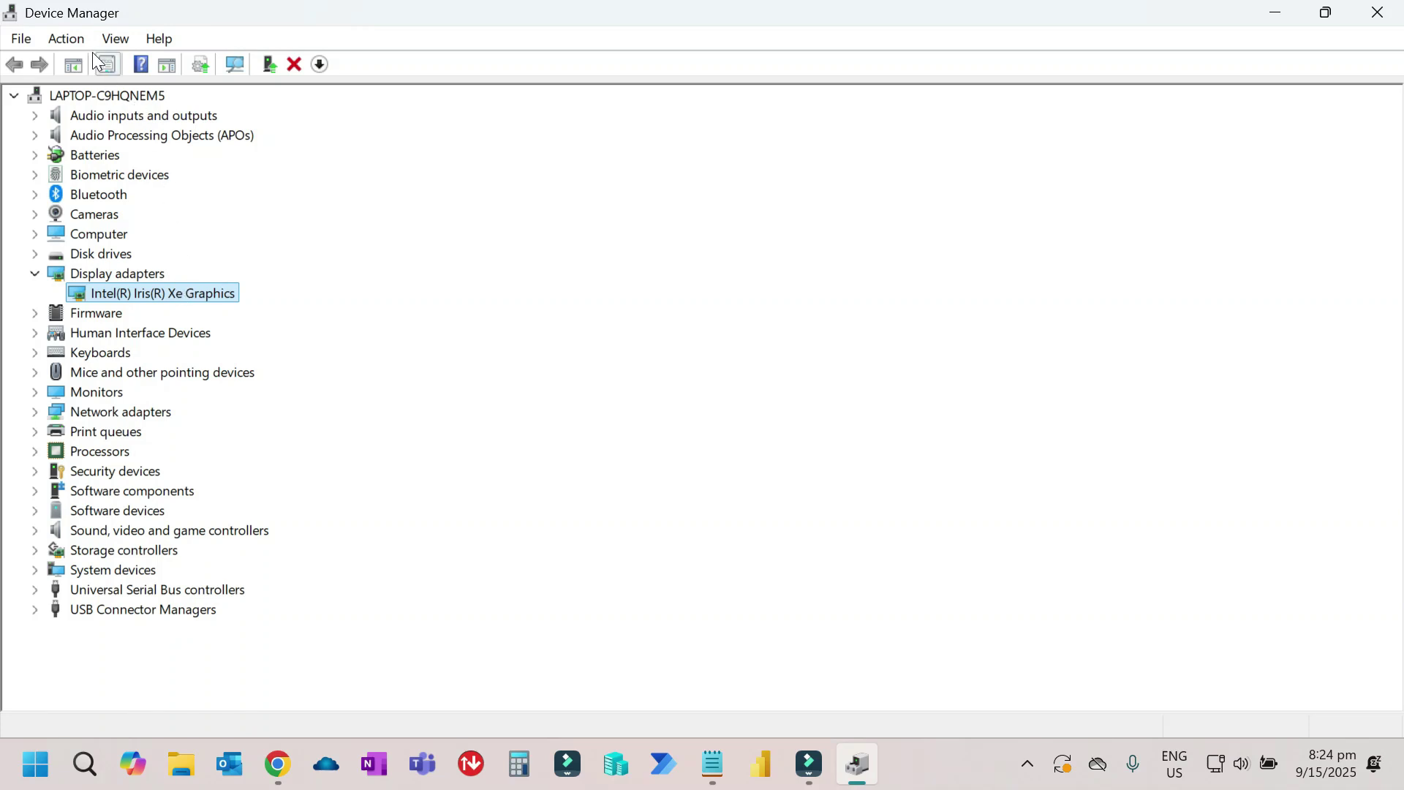
- Run Action > Scan for hardware changes to refresh the device list
click(72, 47)
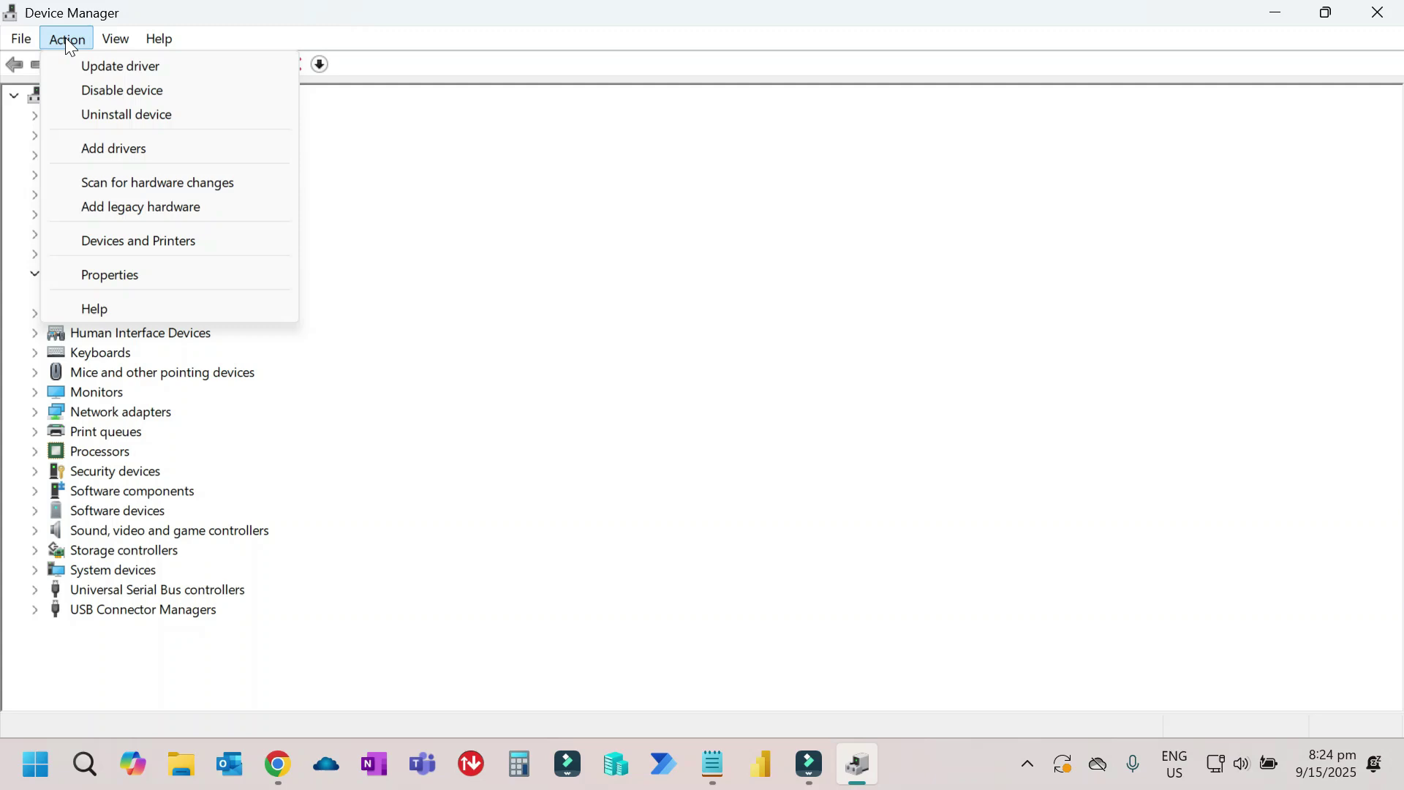
click(207, 184)
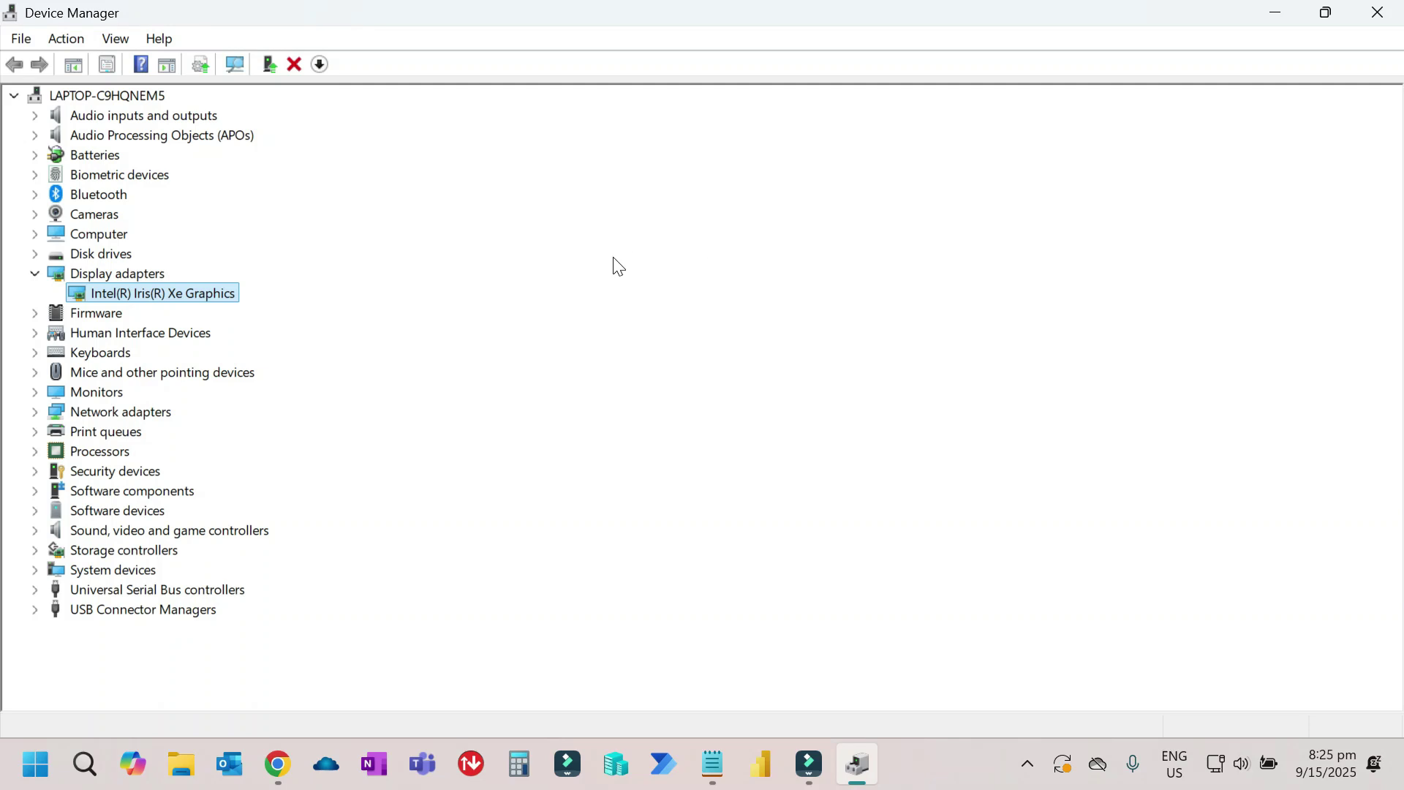
- Launch Google Chrome from Windows Search and bring its window forward
click(90, 761)
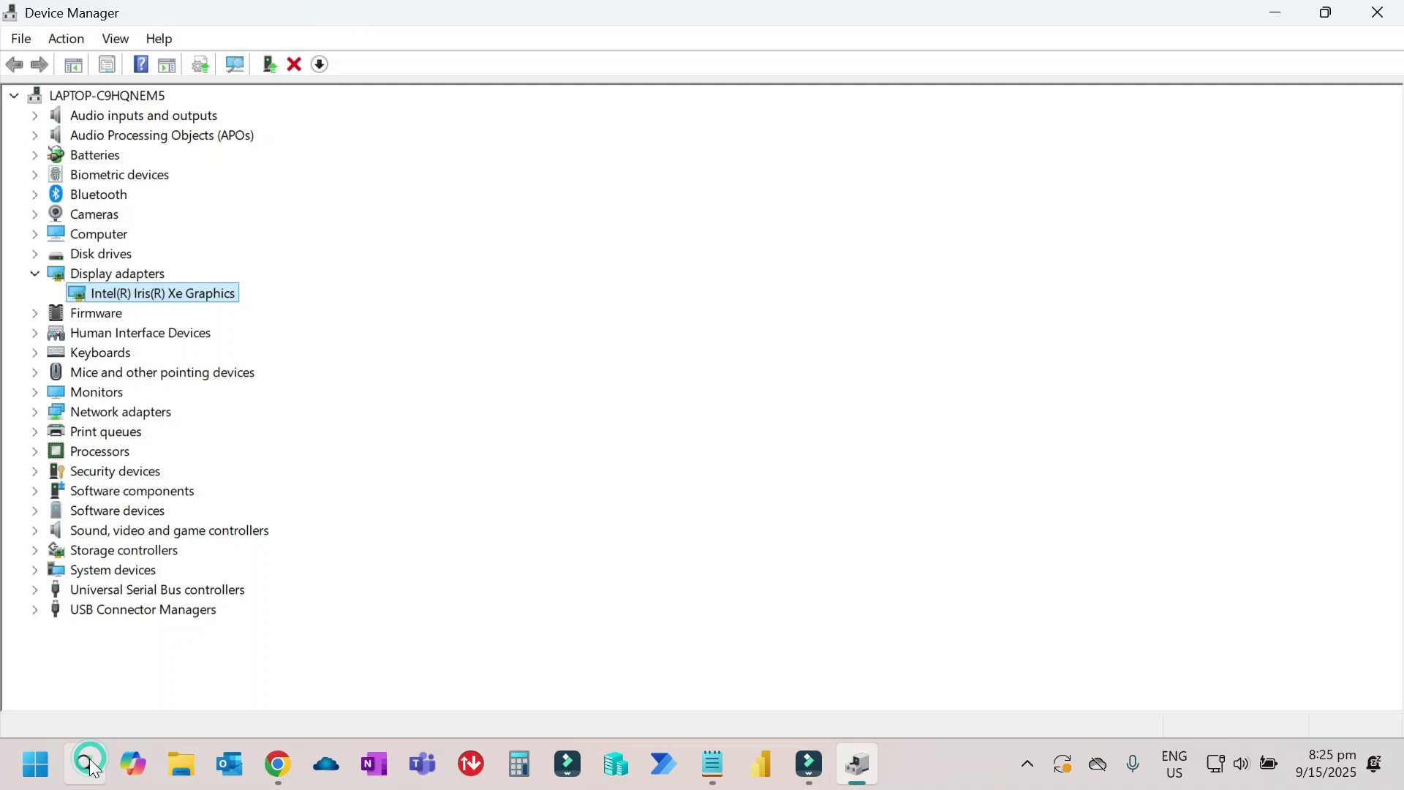
text(google.com)
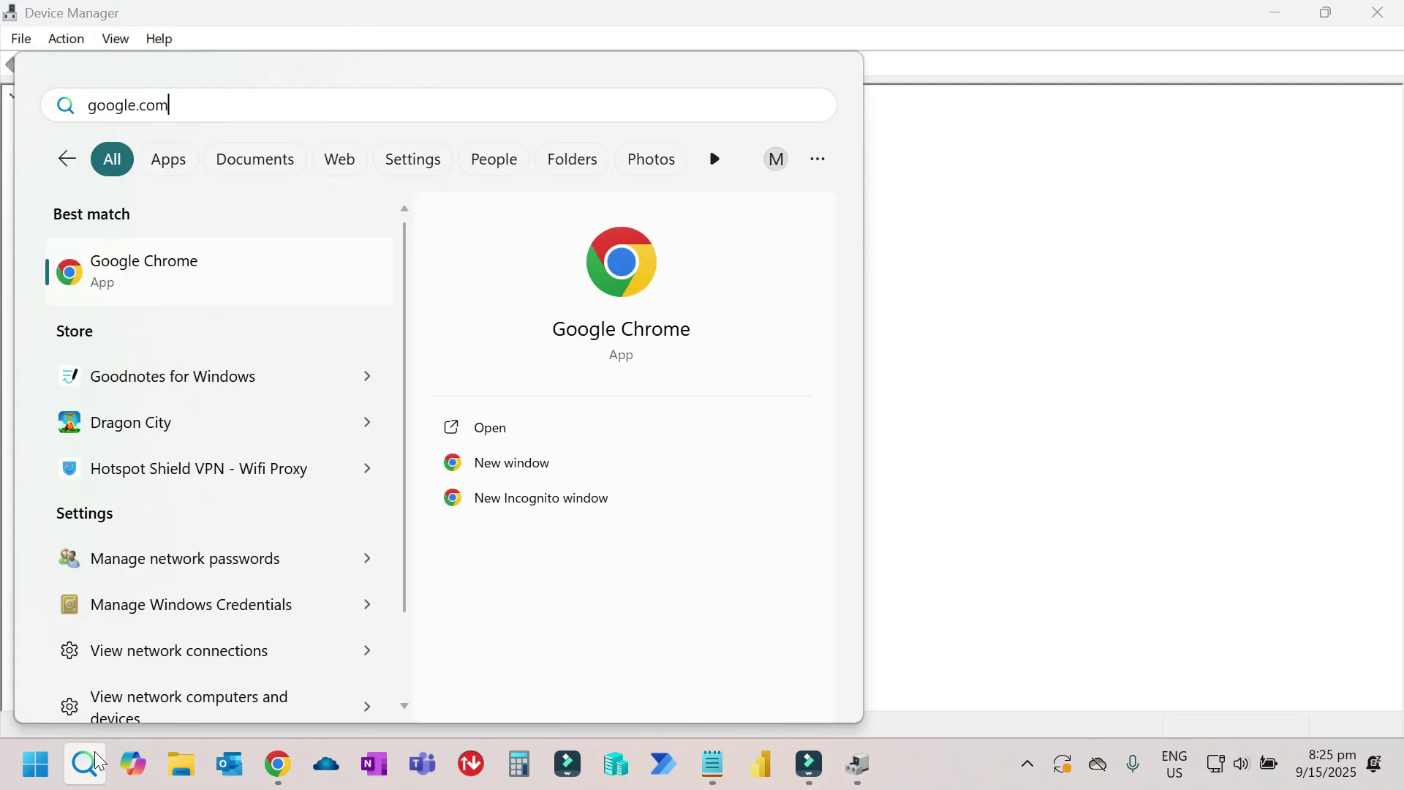
key(Return)
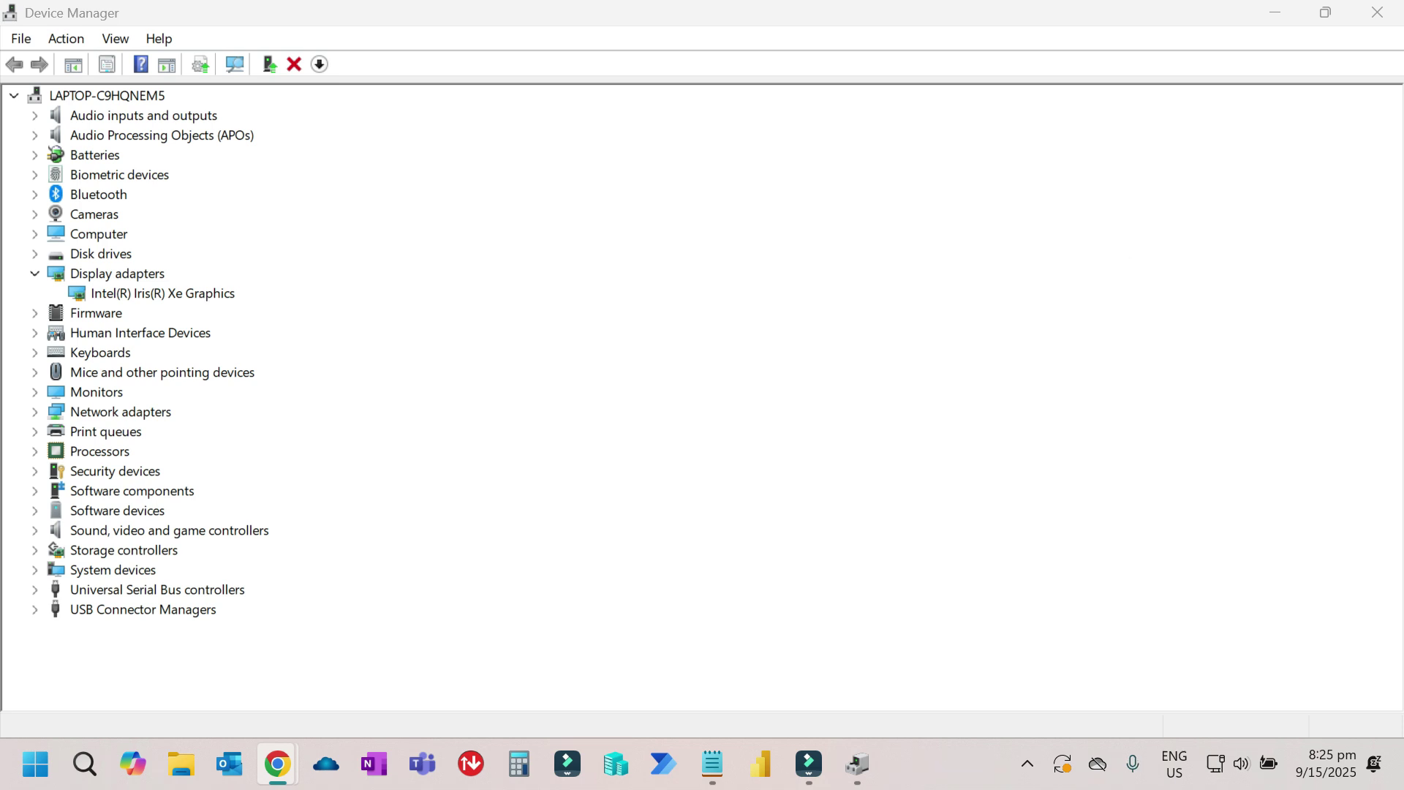
key(alt+Tab)
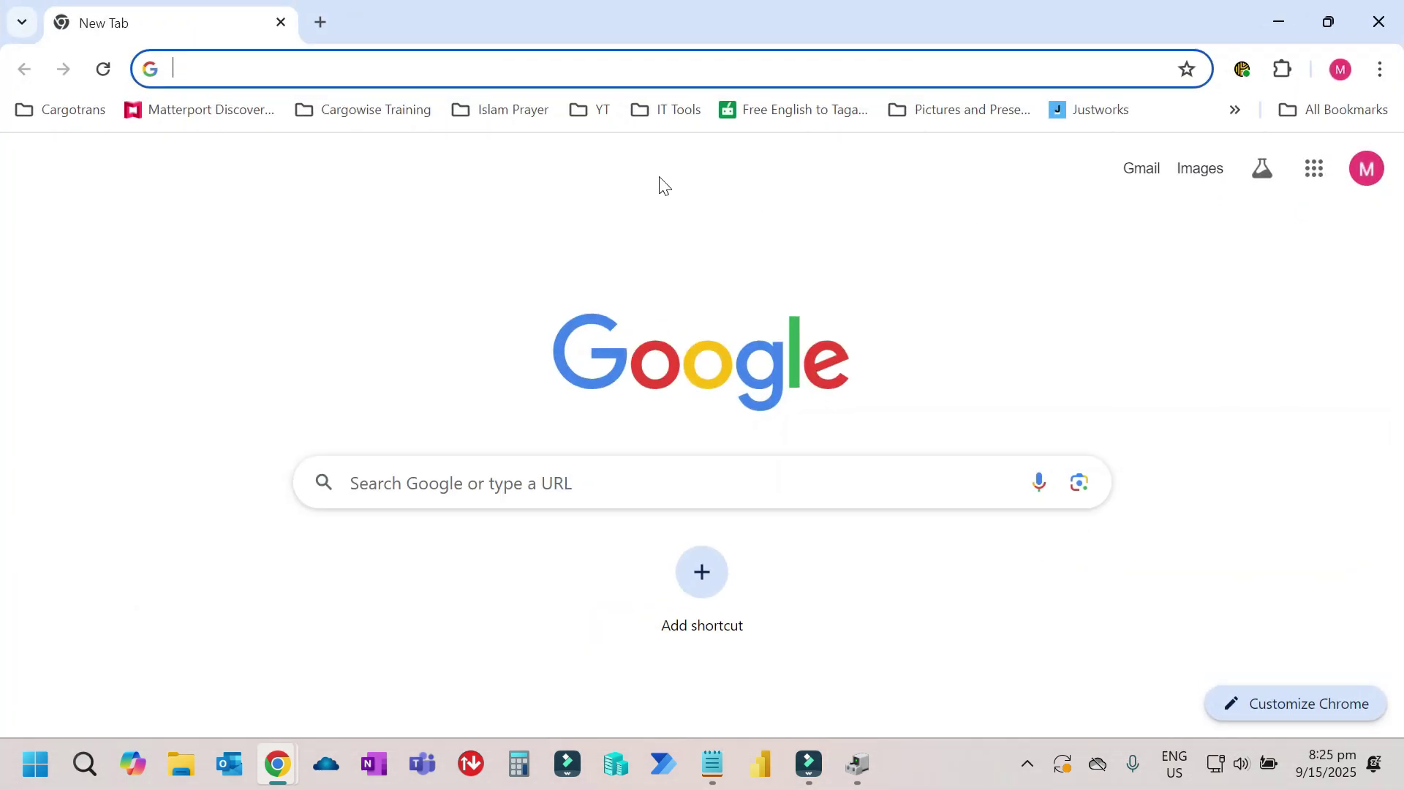
- Search Google for 'intel x graphics card' and resize Chrome to sit beside Device Manager
text(intel x )
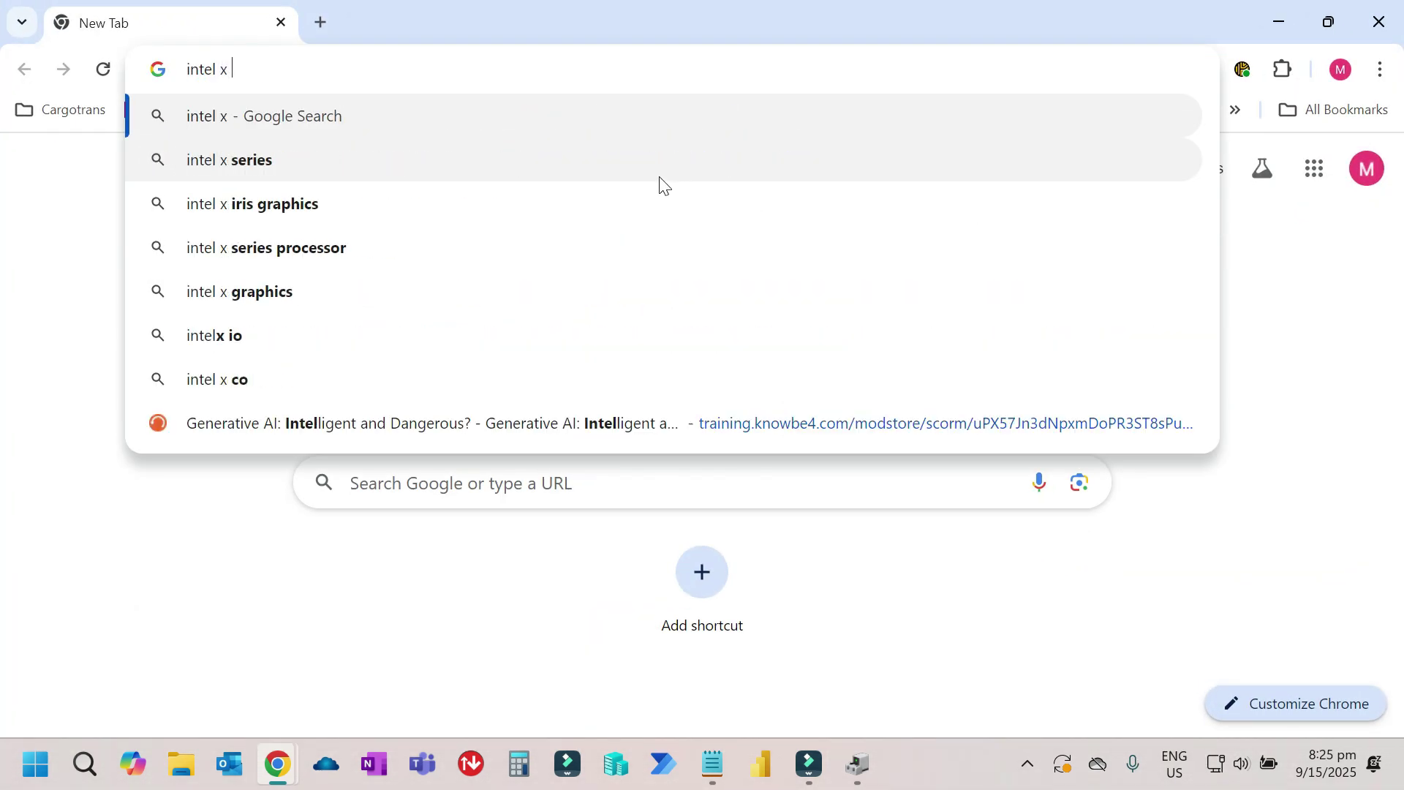
text(gra)
key(Down)
key(Down)
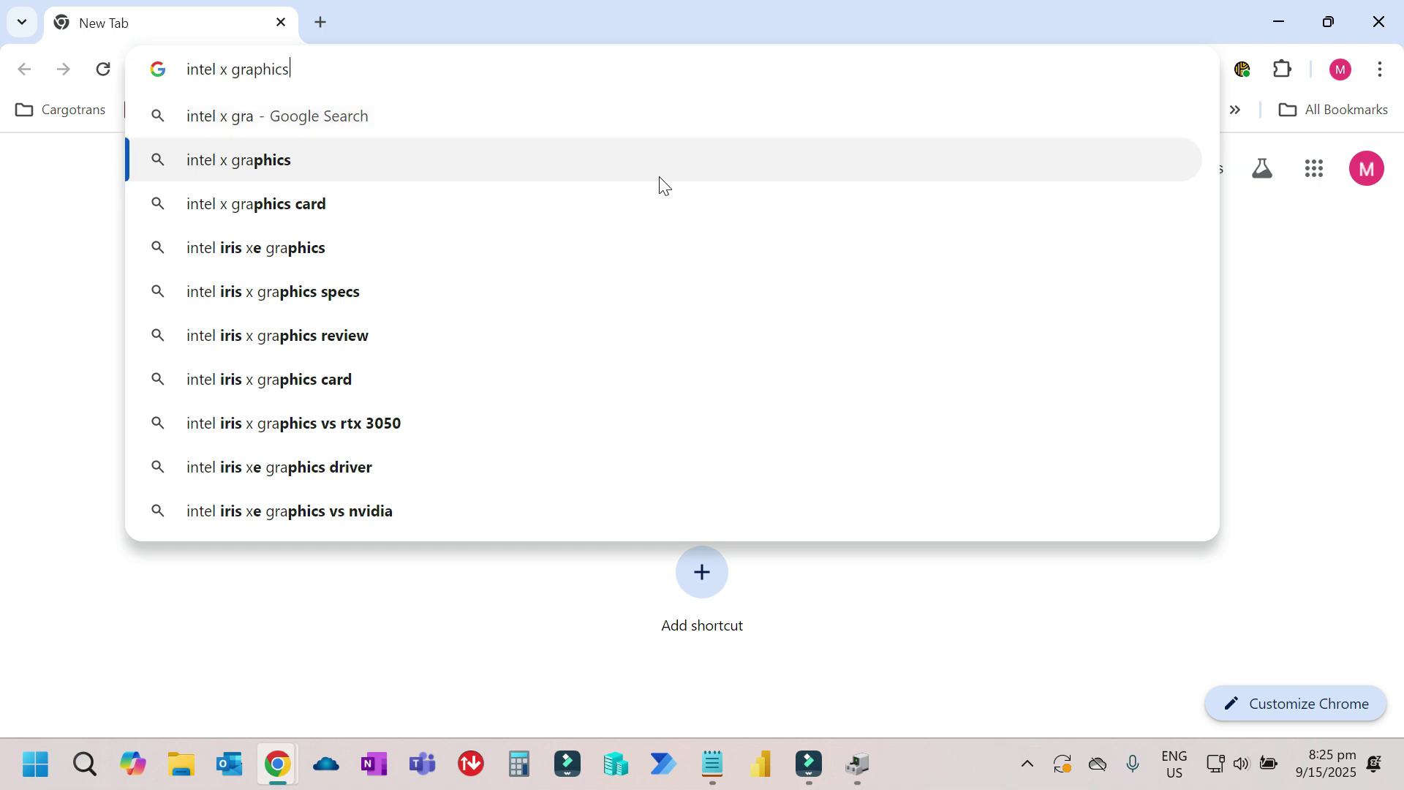
key(Return)
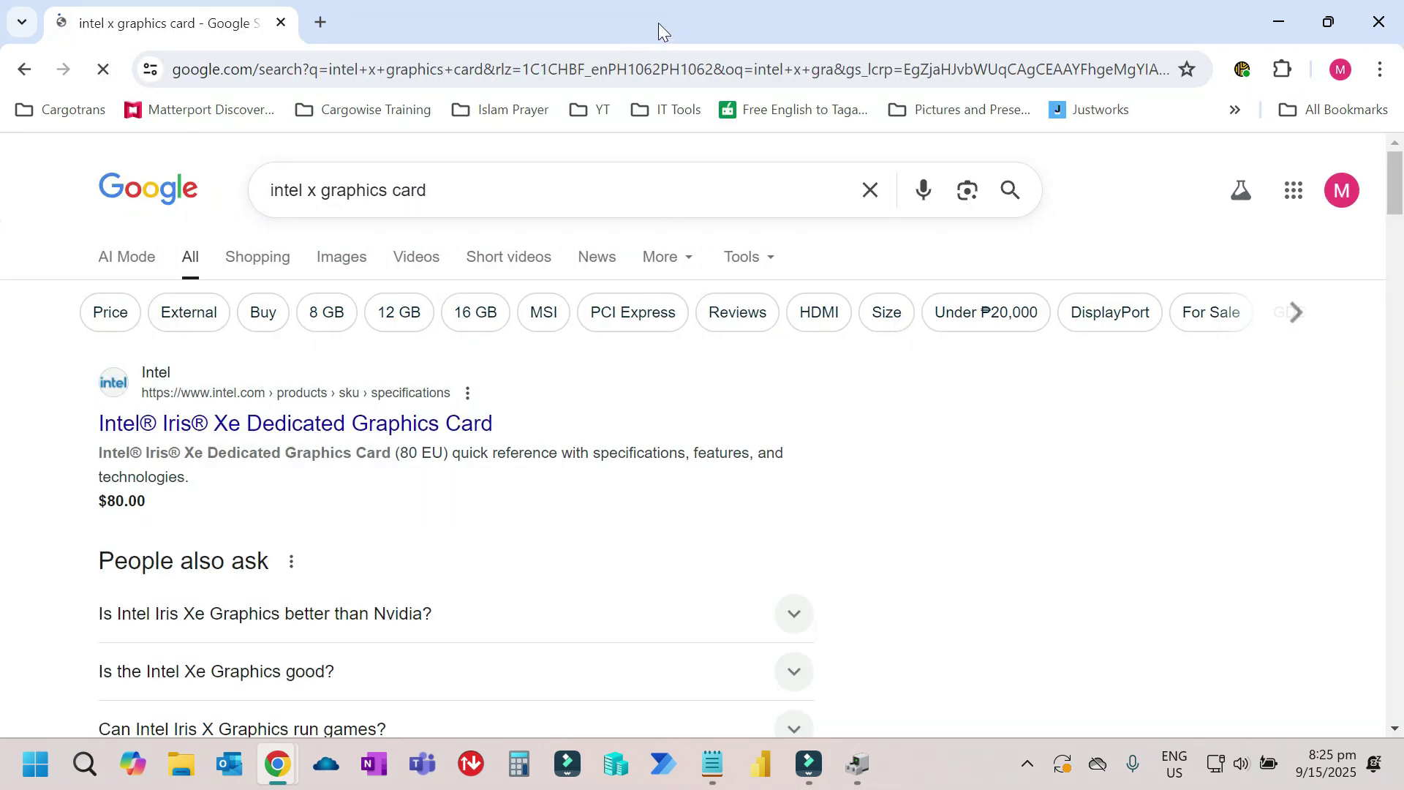
drag(658, 27, 871, 238)
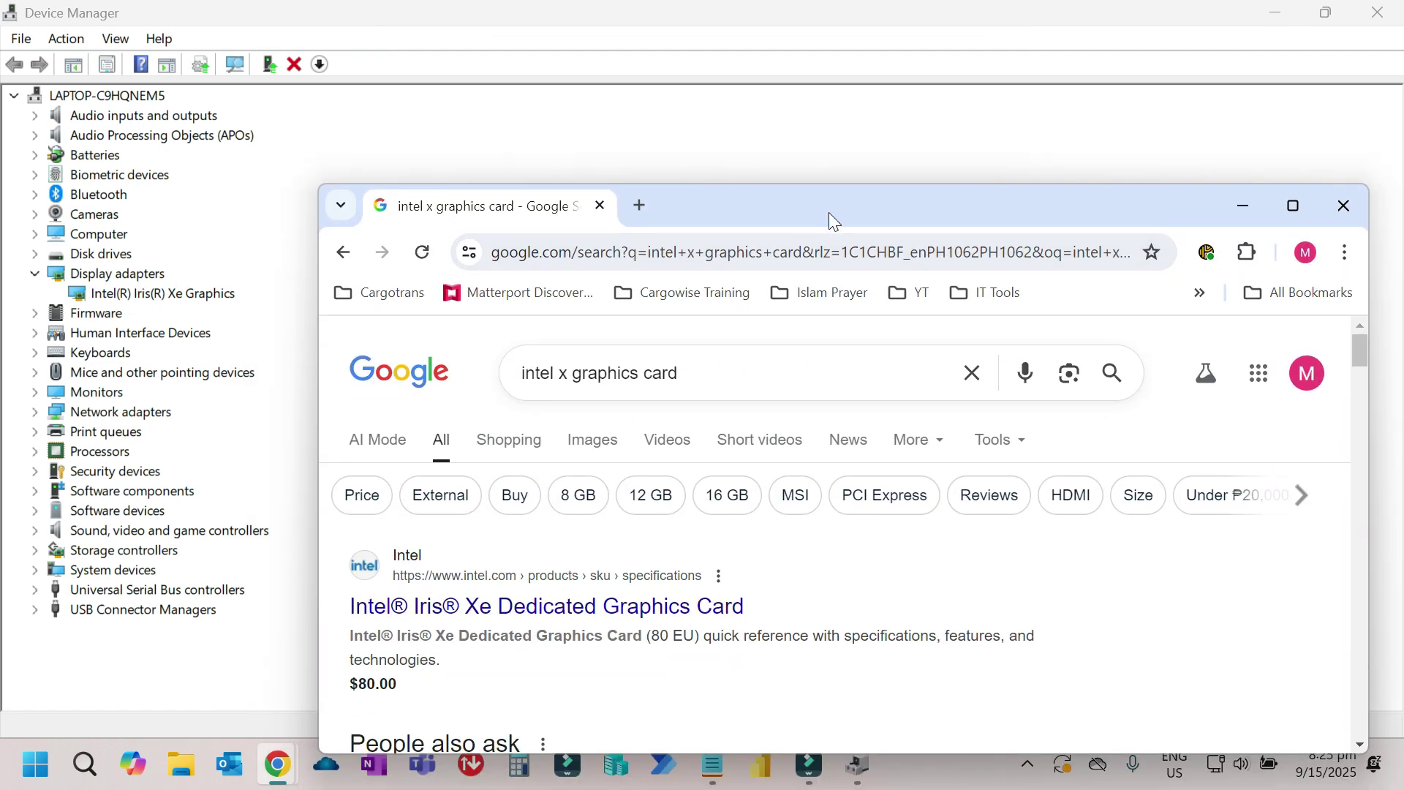
drag(828, 212, 769, 98)
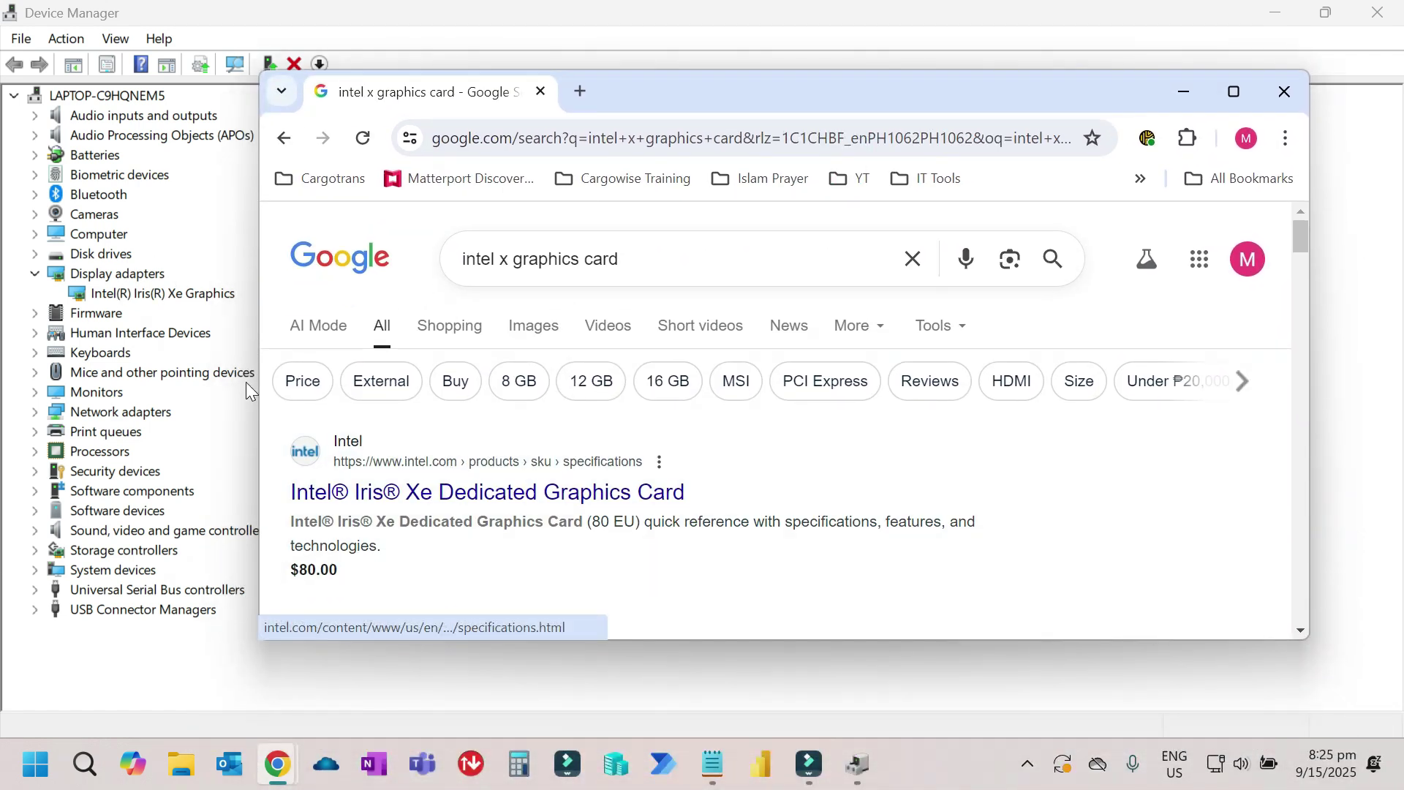
- Open Intel's Iris Xe Dedicated Graphics Card page, scroll its Essentials specs, then close Chrome
click(615, 503)
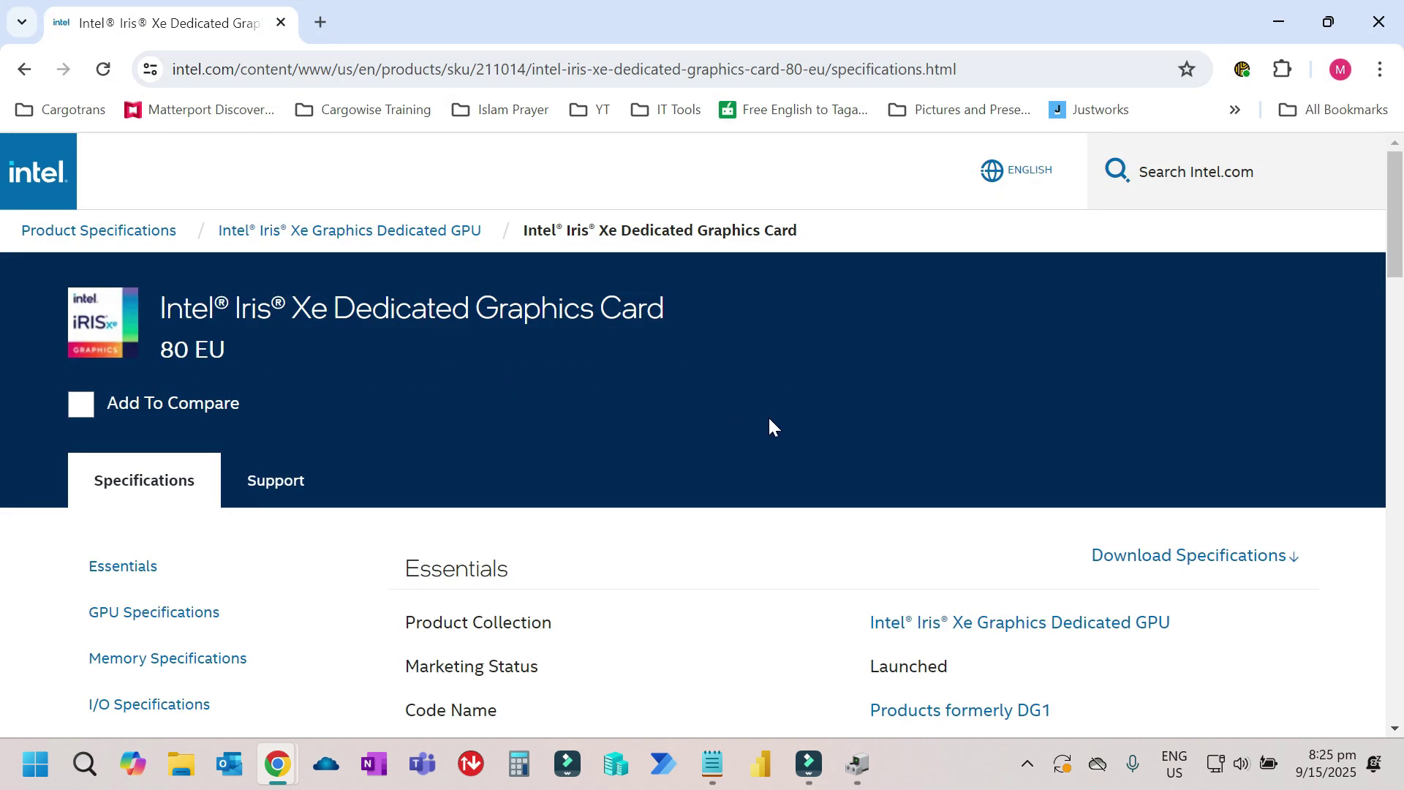
scroll(770, 420, down, 3)
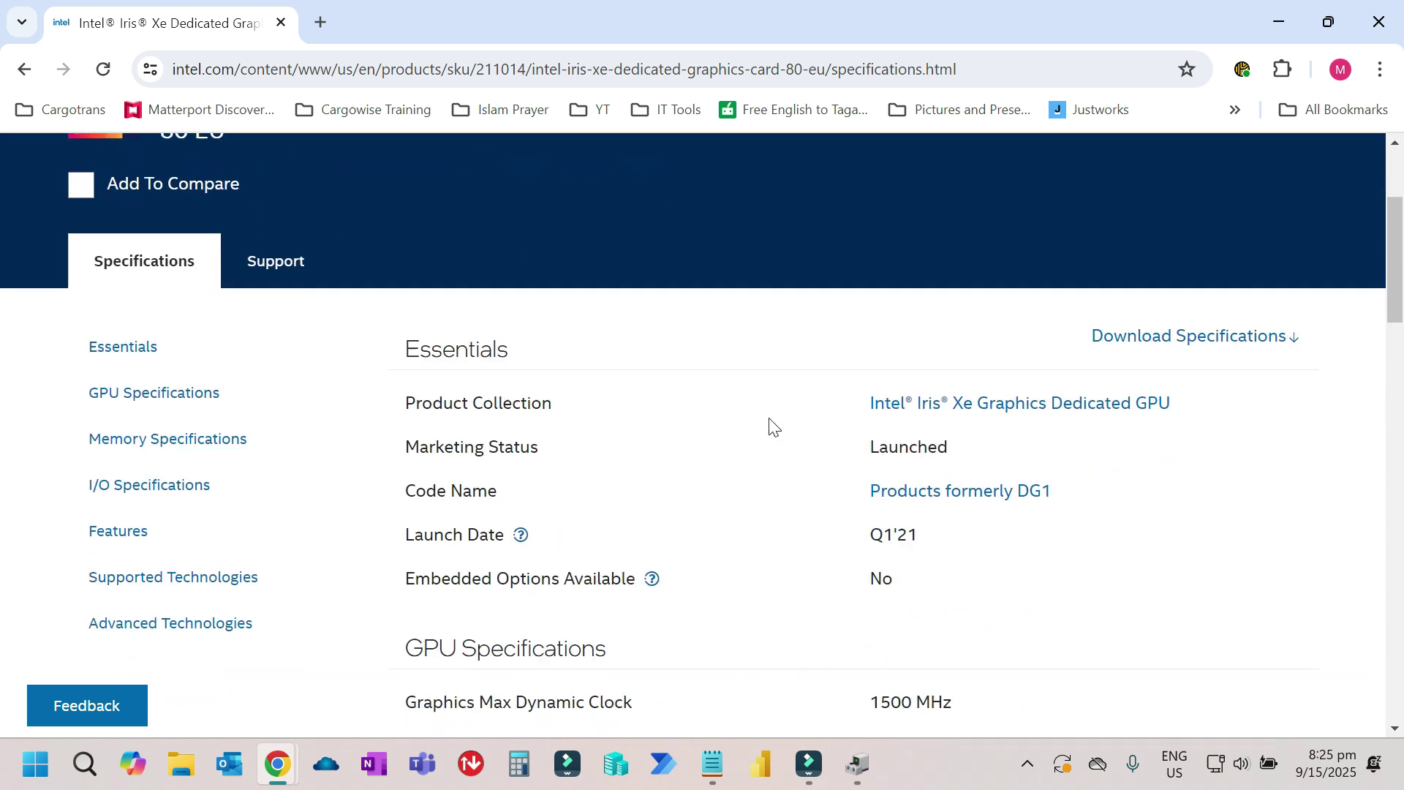
click(1372, 33)
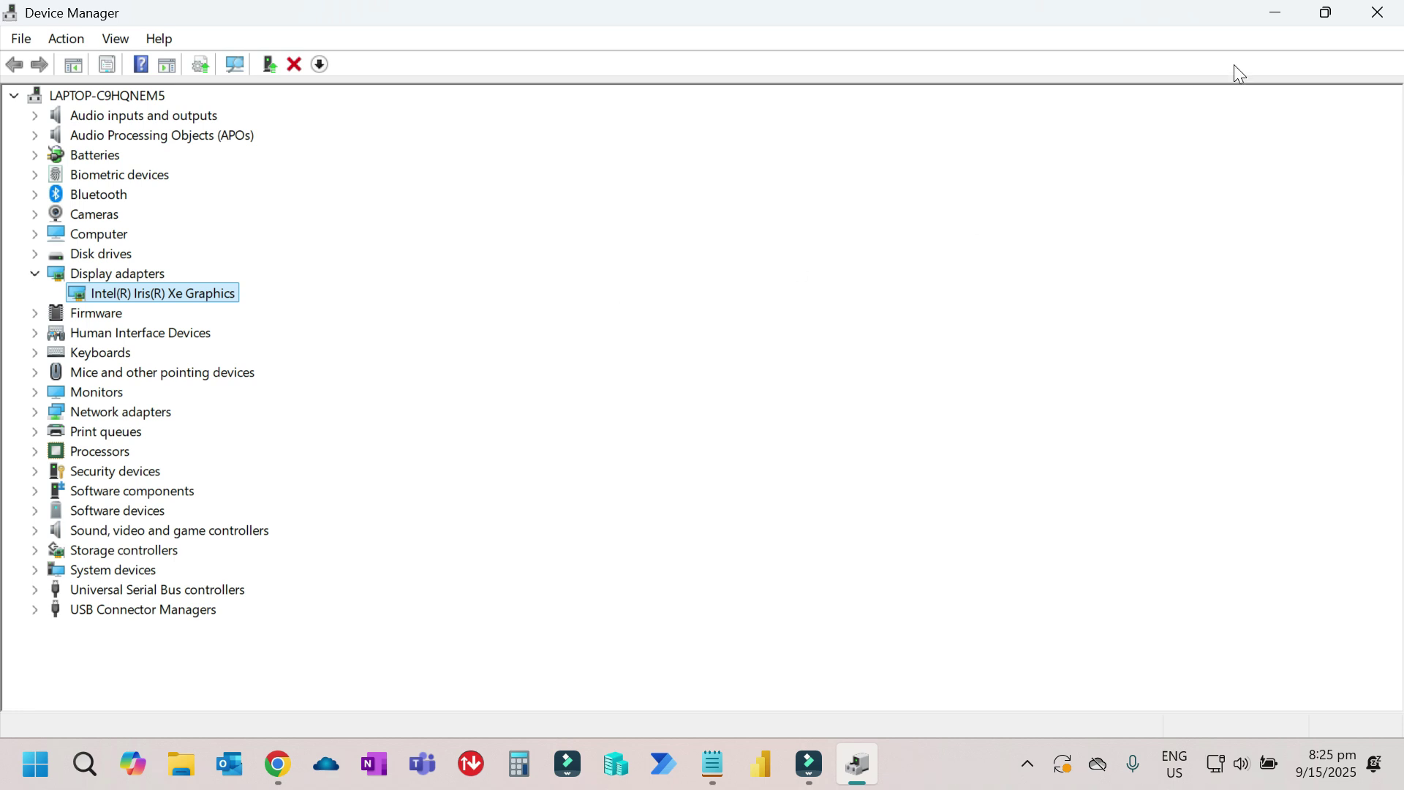
- Close the Device Manager window
click(1380, 13)
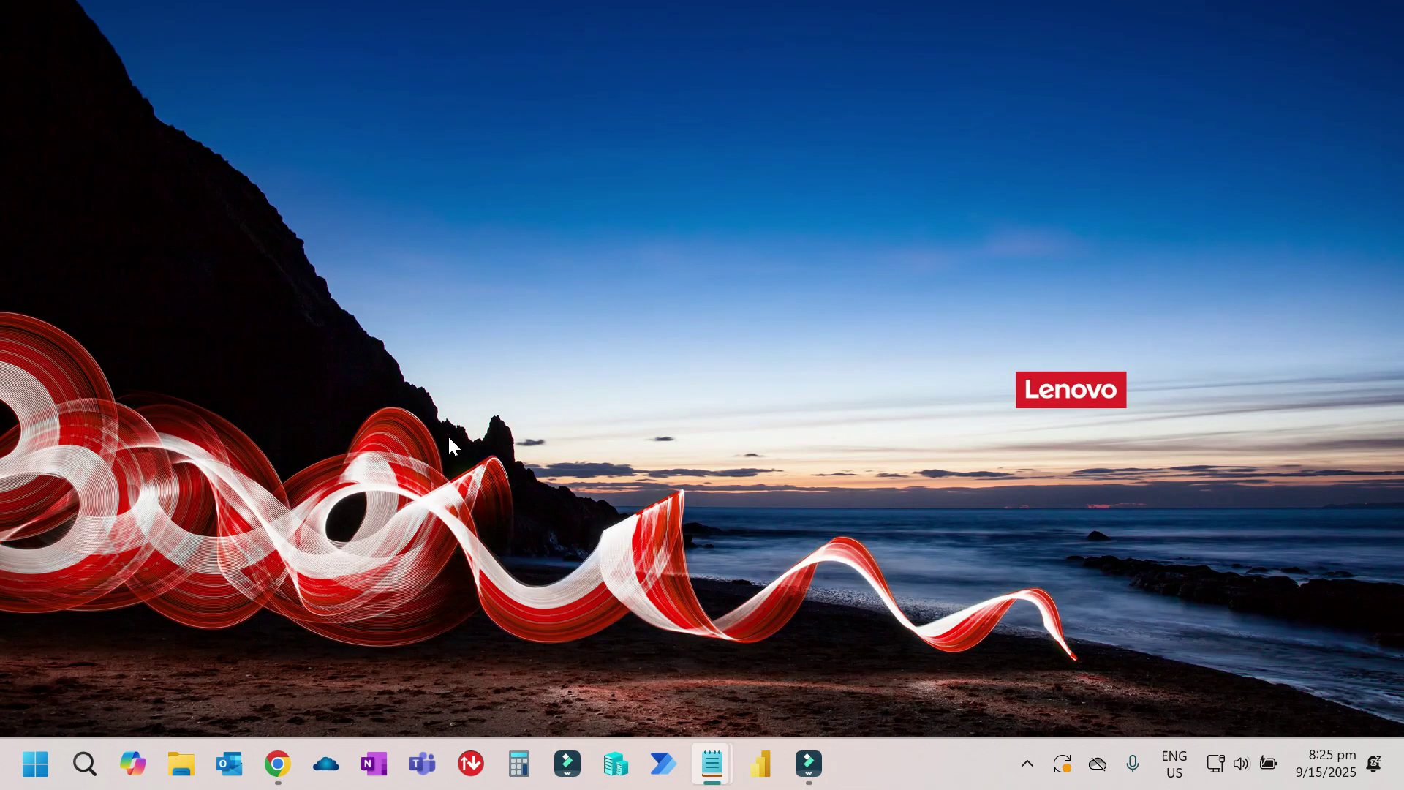